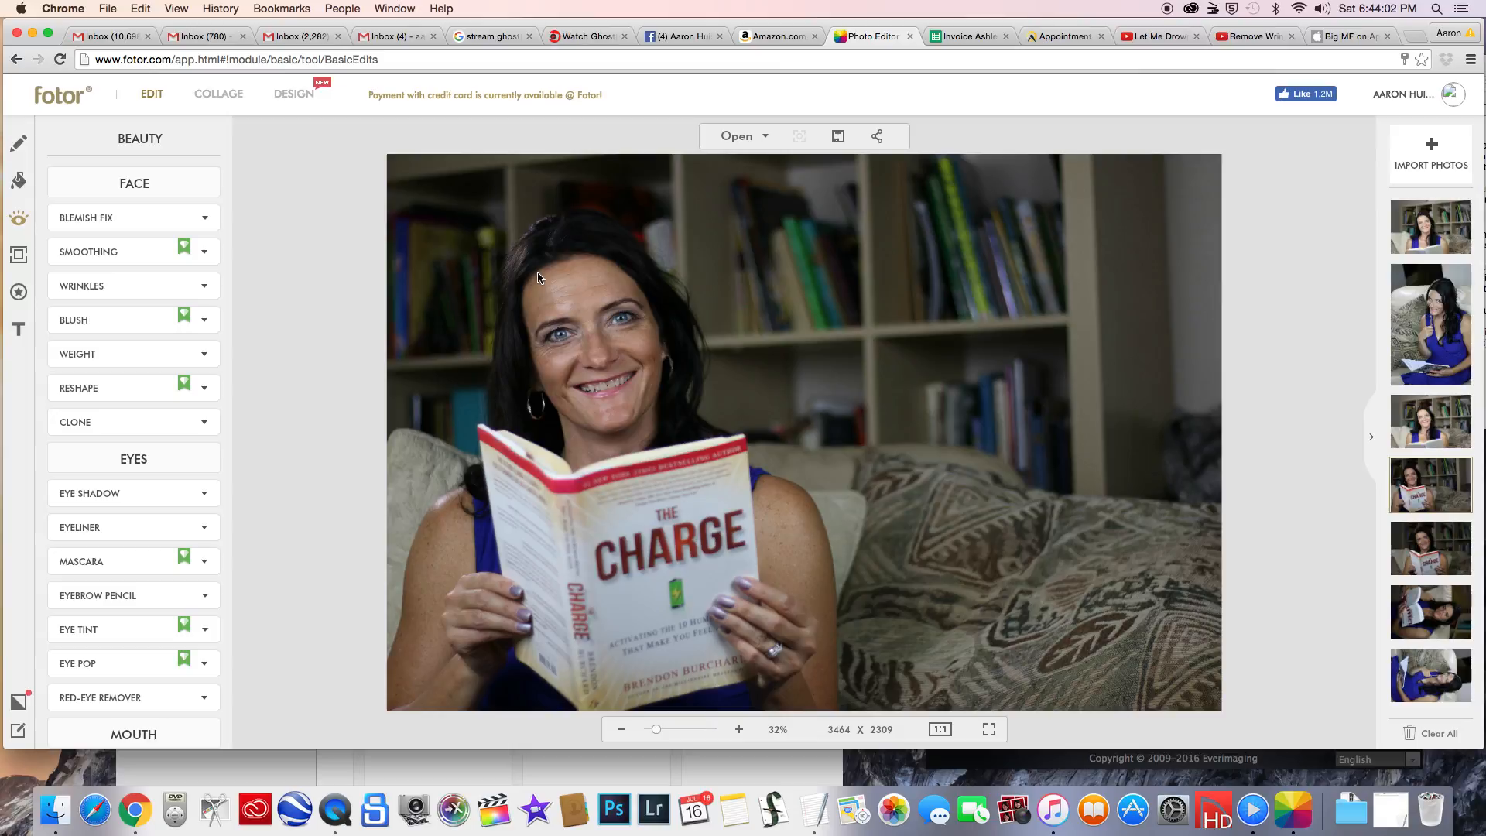
Inspect the portrait at several magnifications, from the whole photo to a close-up of the woman's forehead and eyes.
scroll(539, 277, "up", 5)
scroll(537, 277, "down", 5)
scroll(1165, 201, "up", 10)
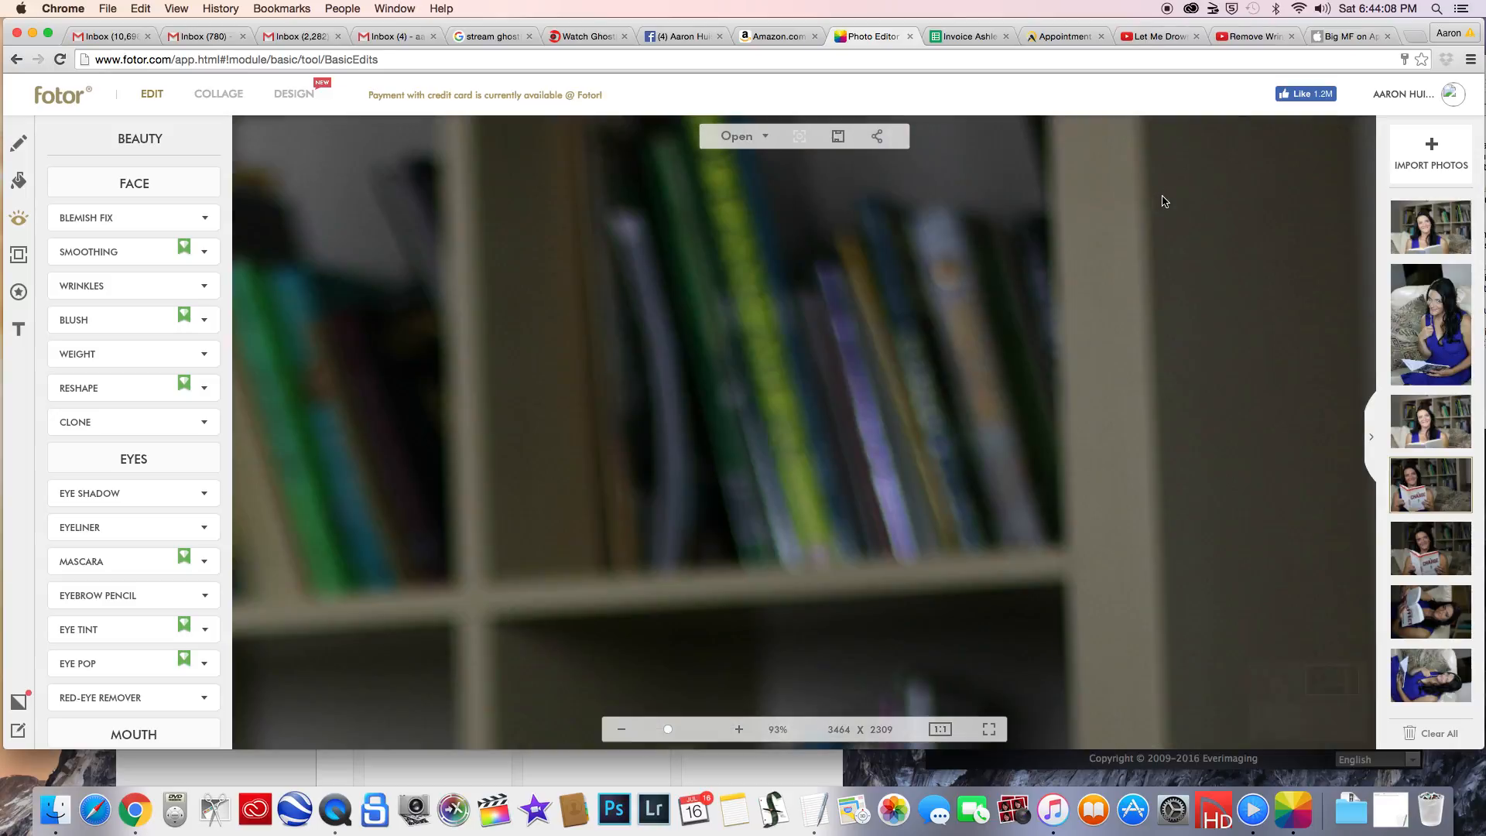
scroll(1153, 293, "down", 10)
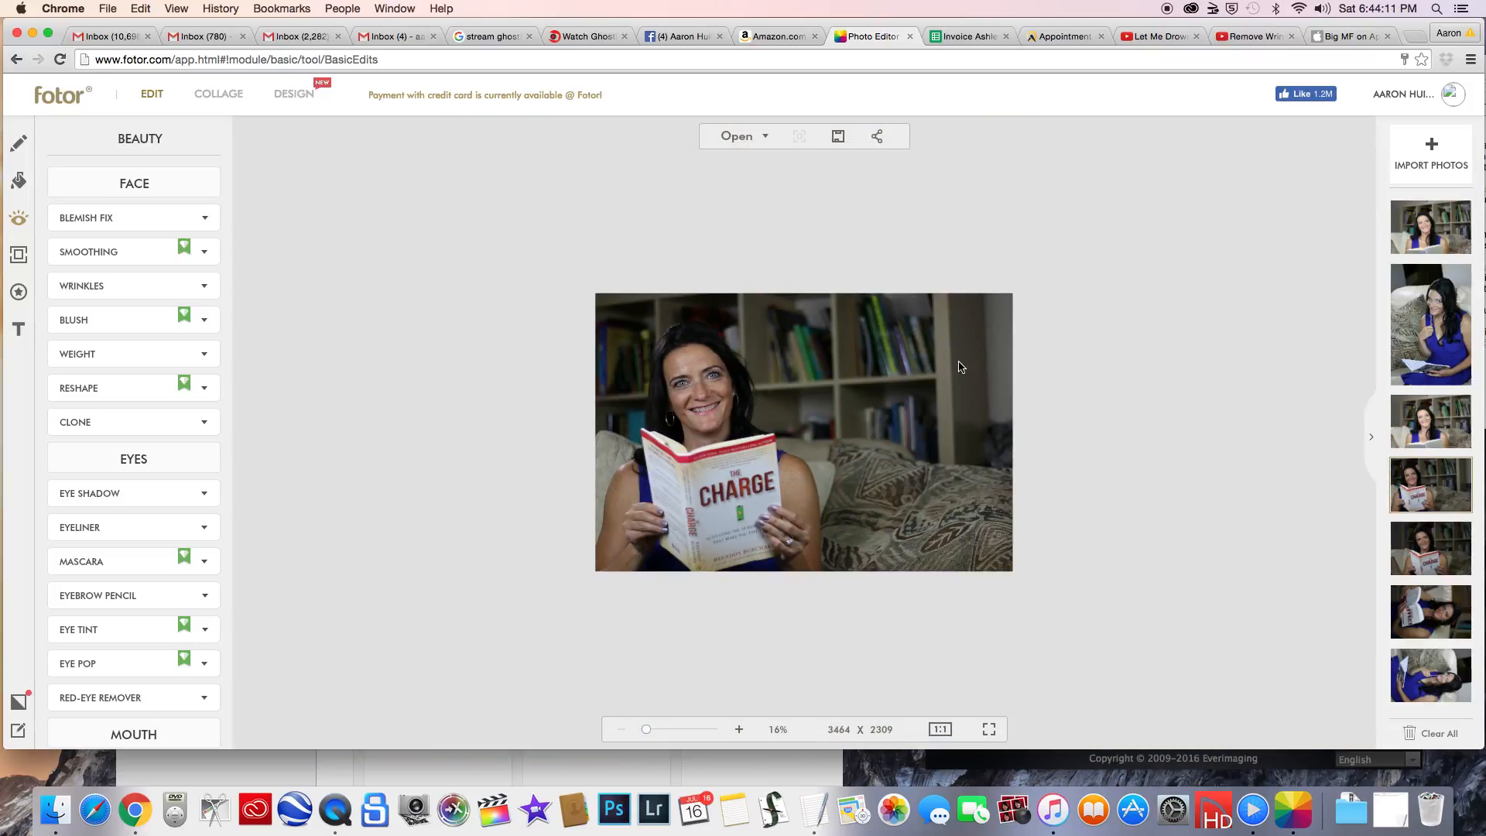
scroll(962, 367, "up", 8)
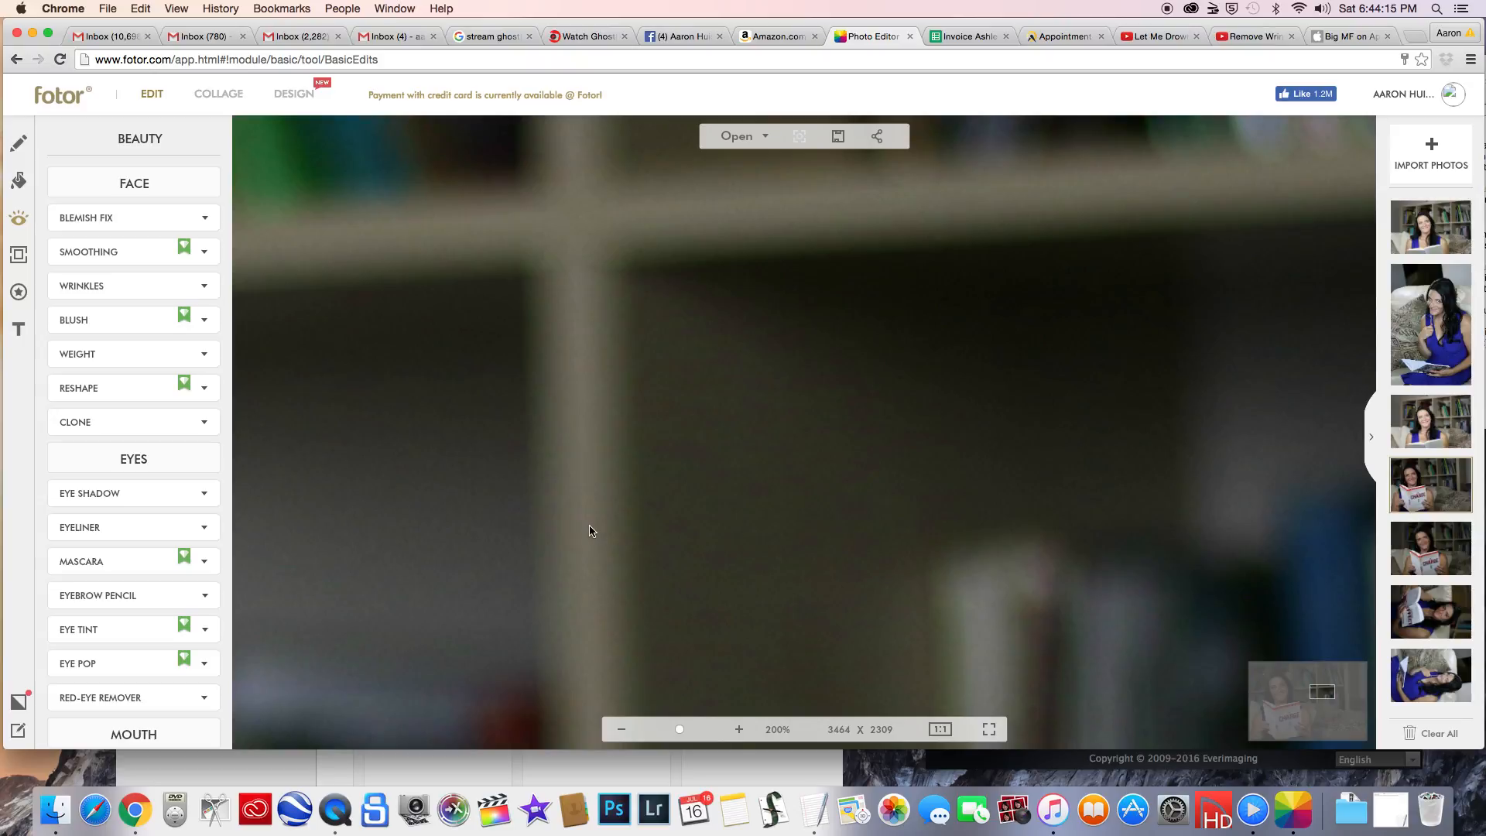
scroll(589, 530, "down", 7)
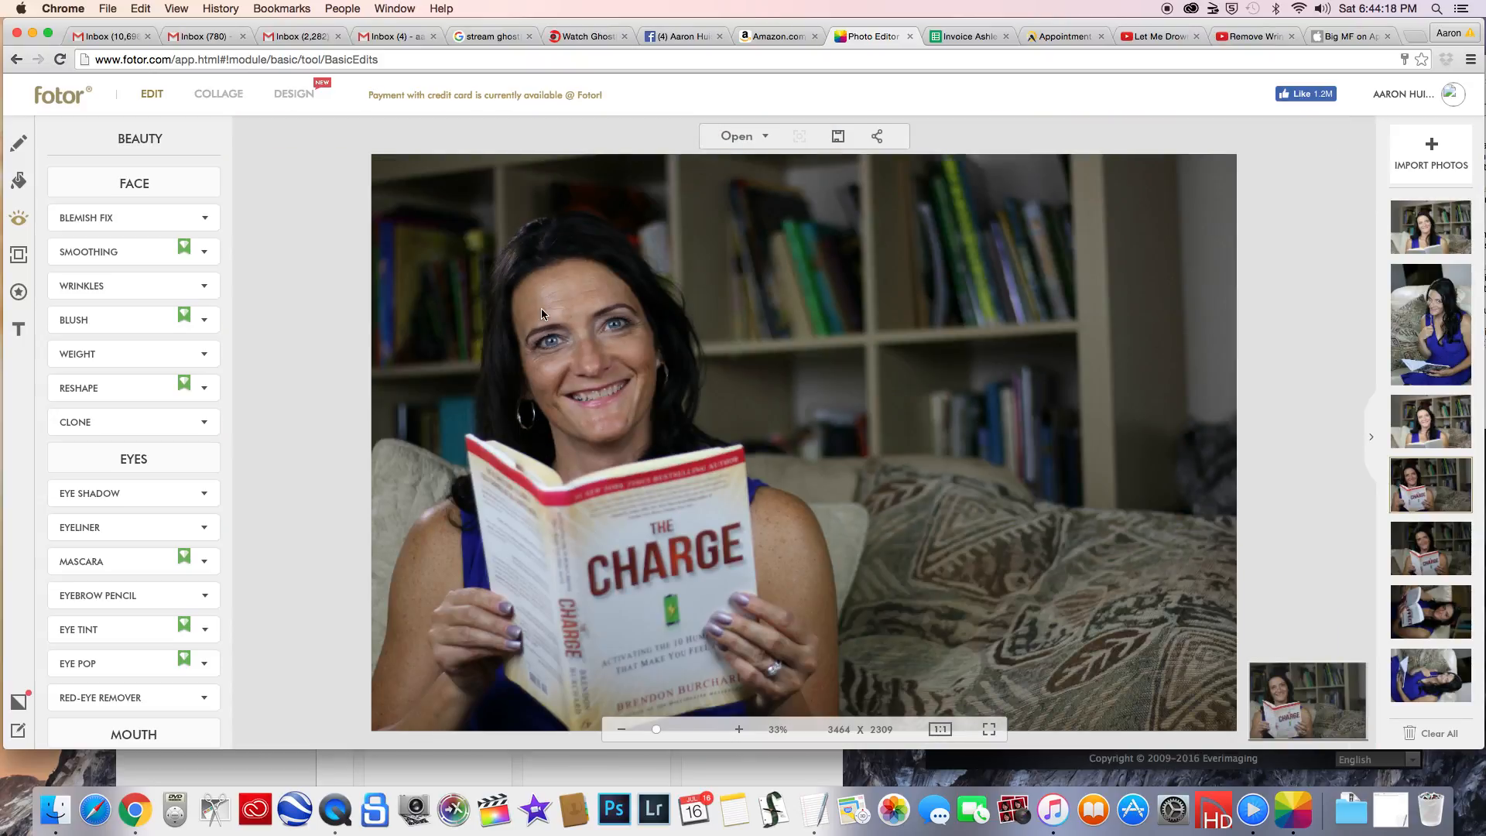
scroll(536, 282, "up", 5)
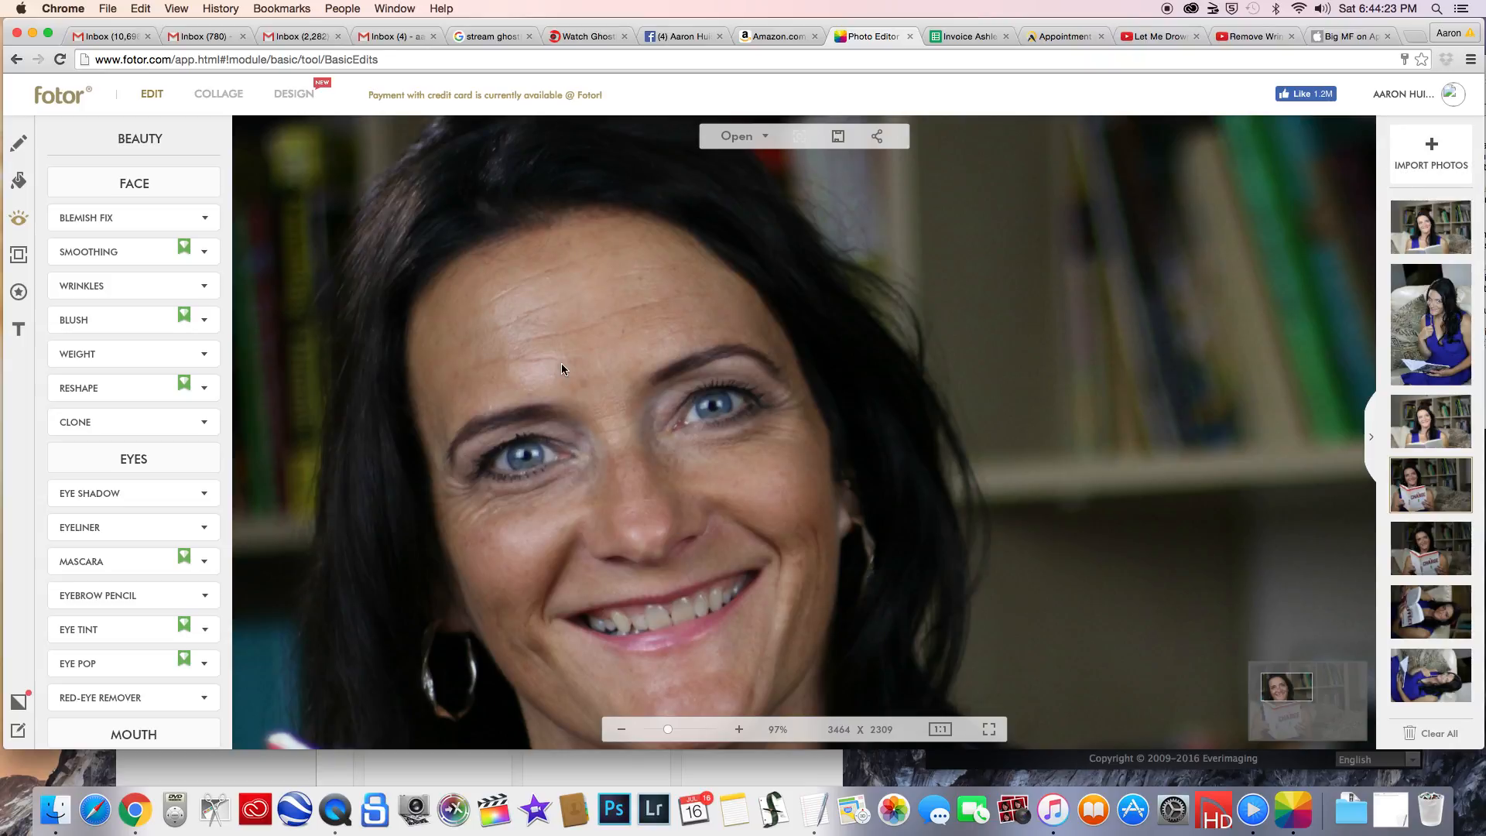
left_click_drag(554, 360, 446, 340)
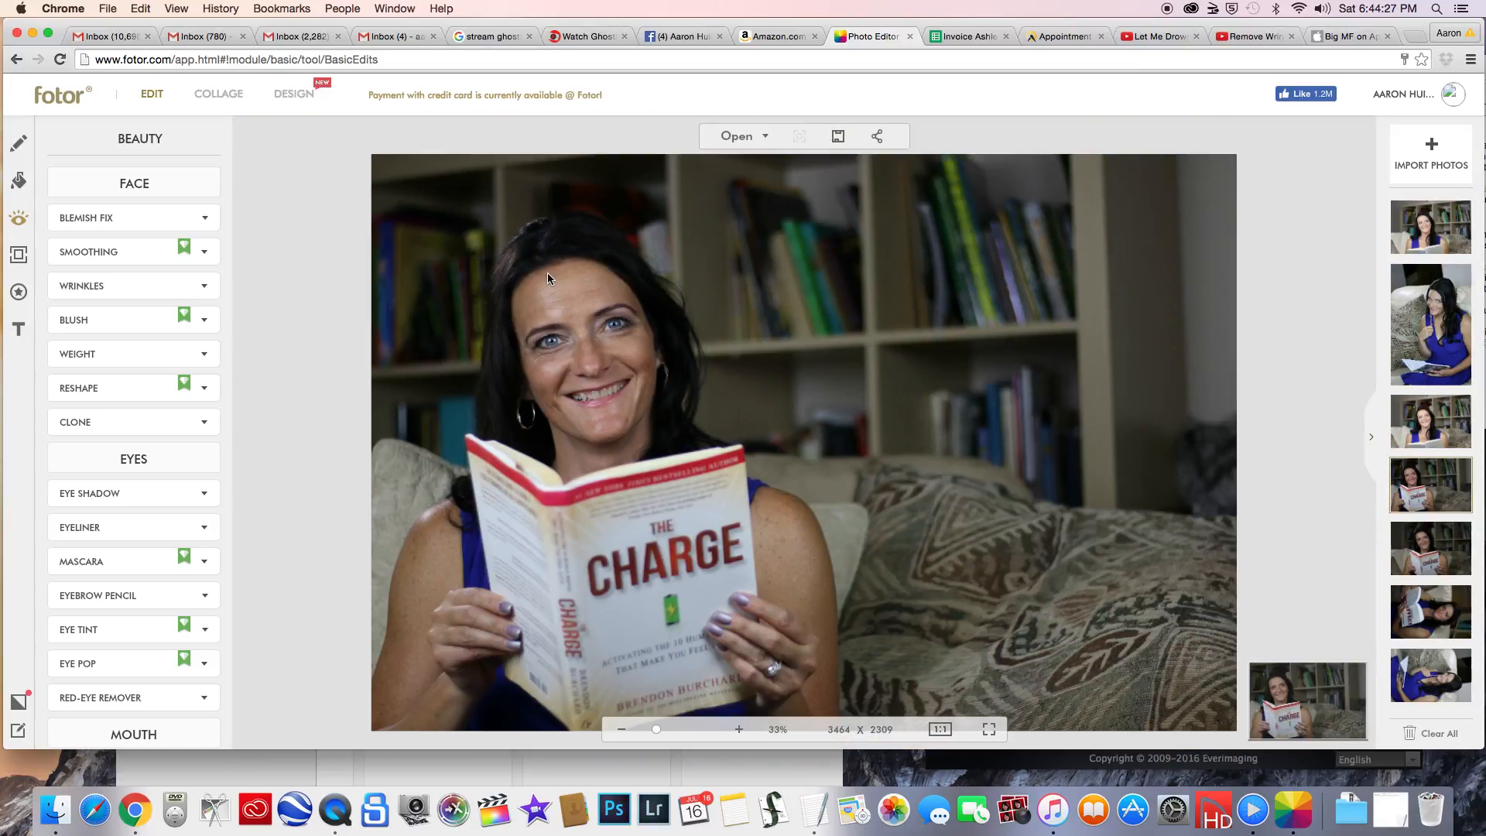
Smooth the forehead lines with the Wrinkles brush at 30 Years Recovered and apply the retouch.
scroll(488, 300, "up", 2)
scroll(487, 300, "up", 2)
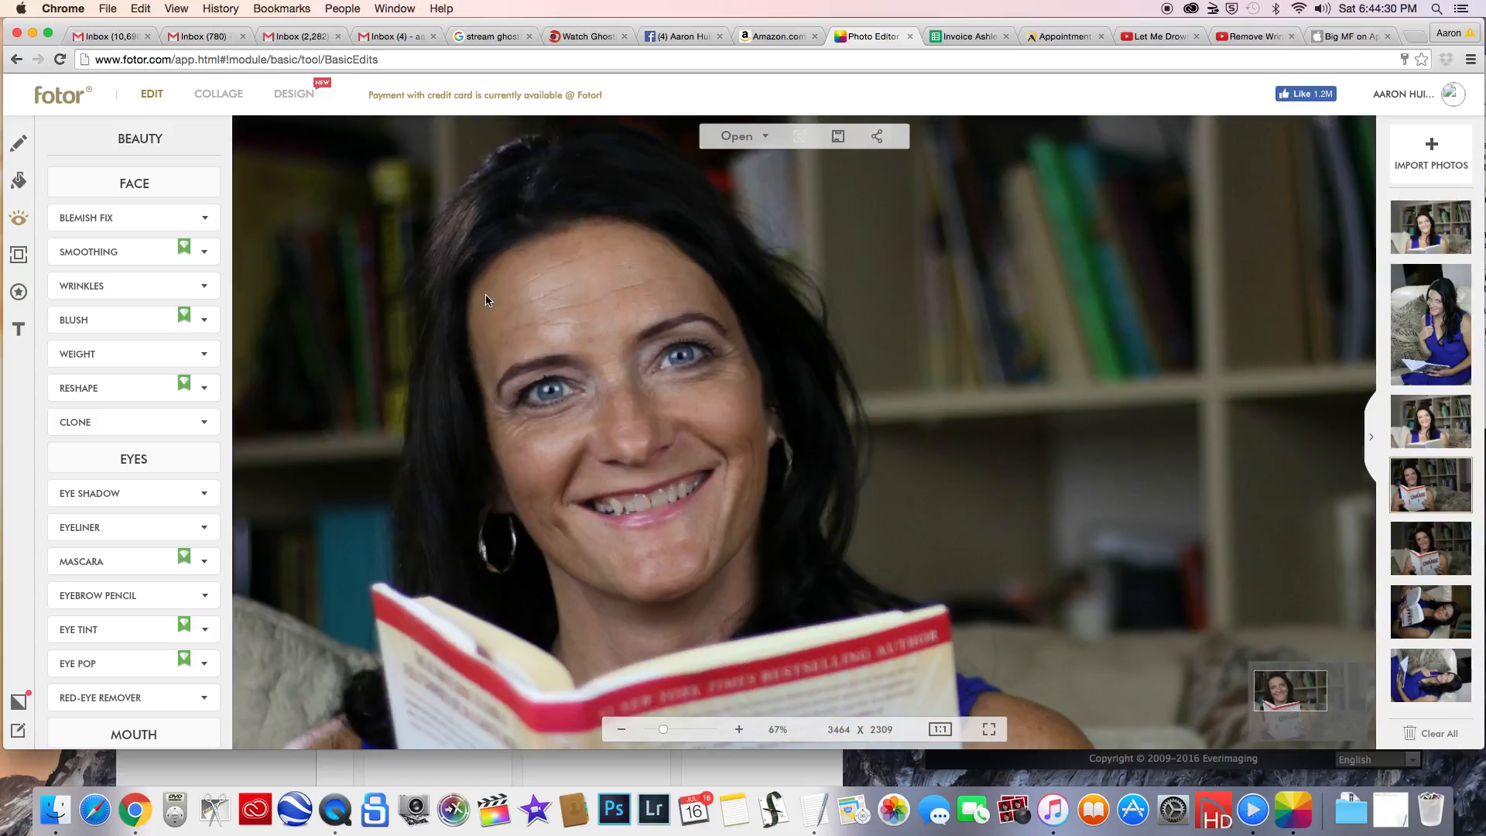
scroll(372, 274, "up", 2)
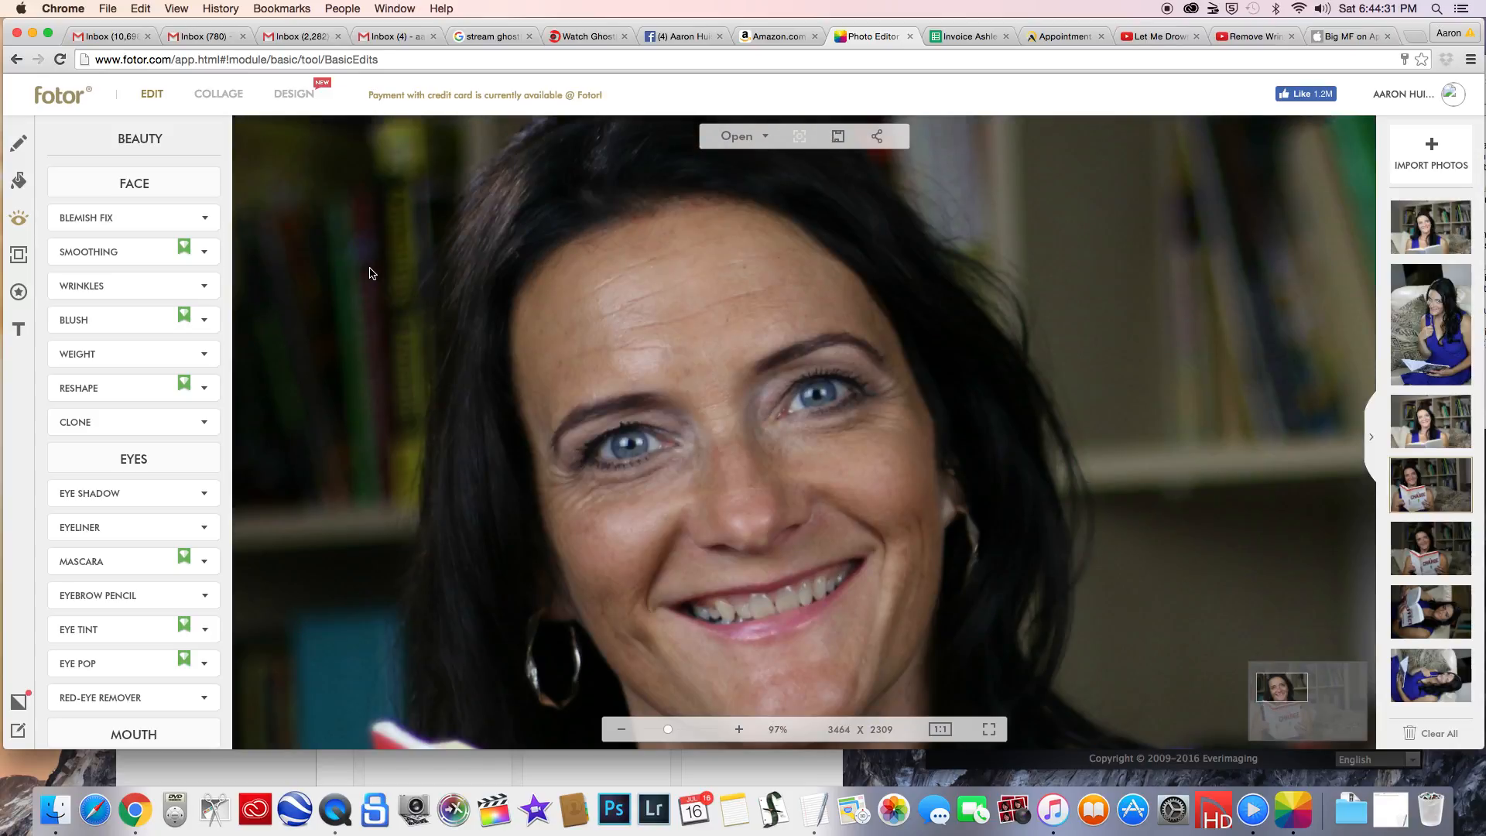
left_click(139, 283)
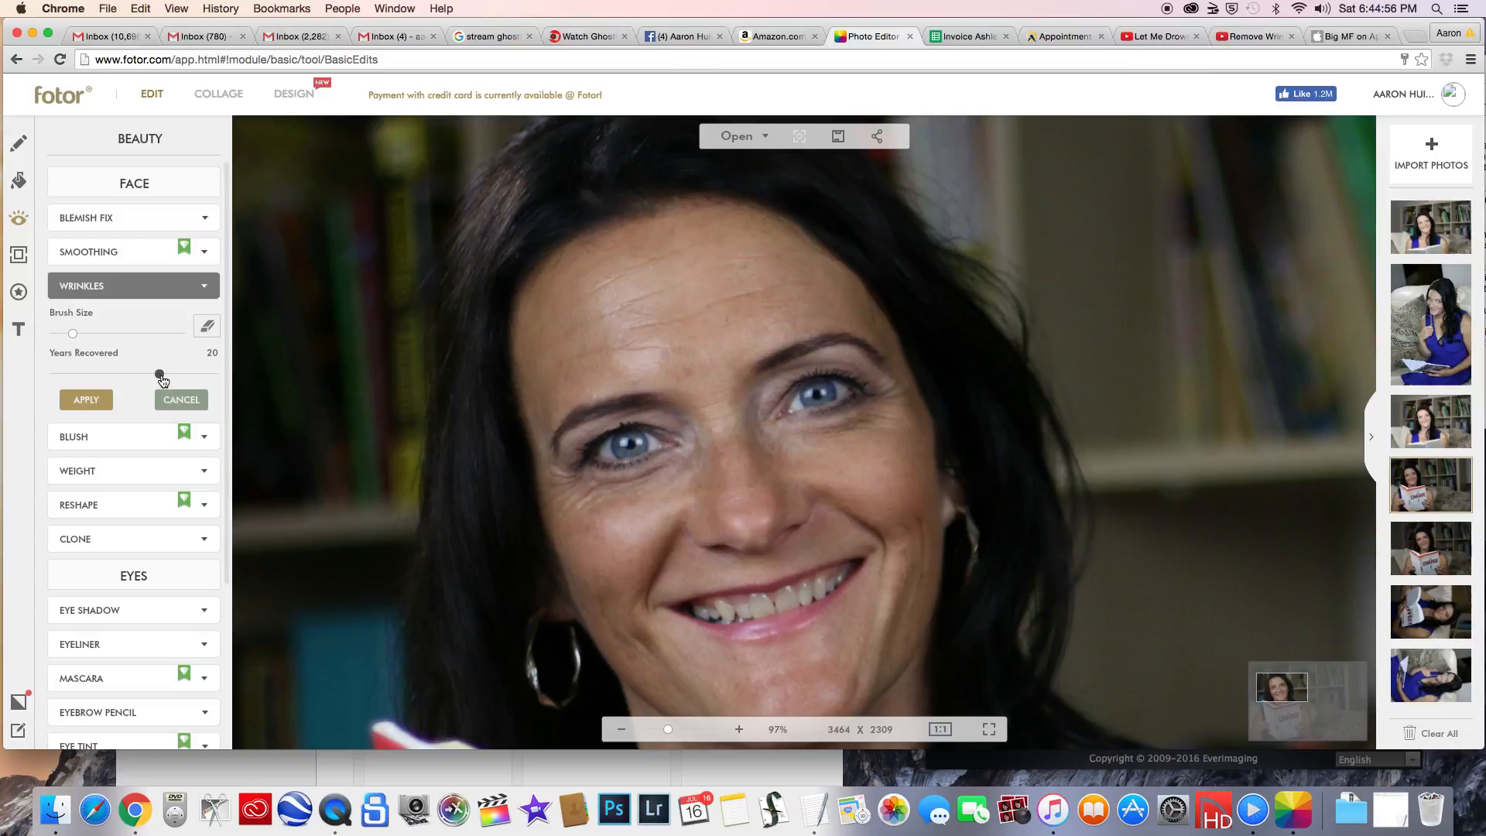
left_click_drag(160, 375, 286, 382)
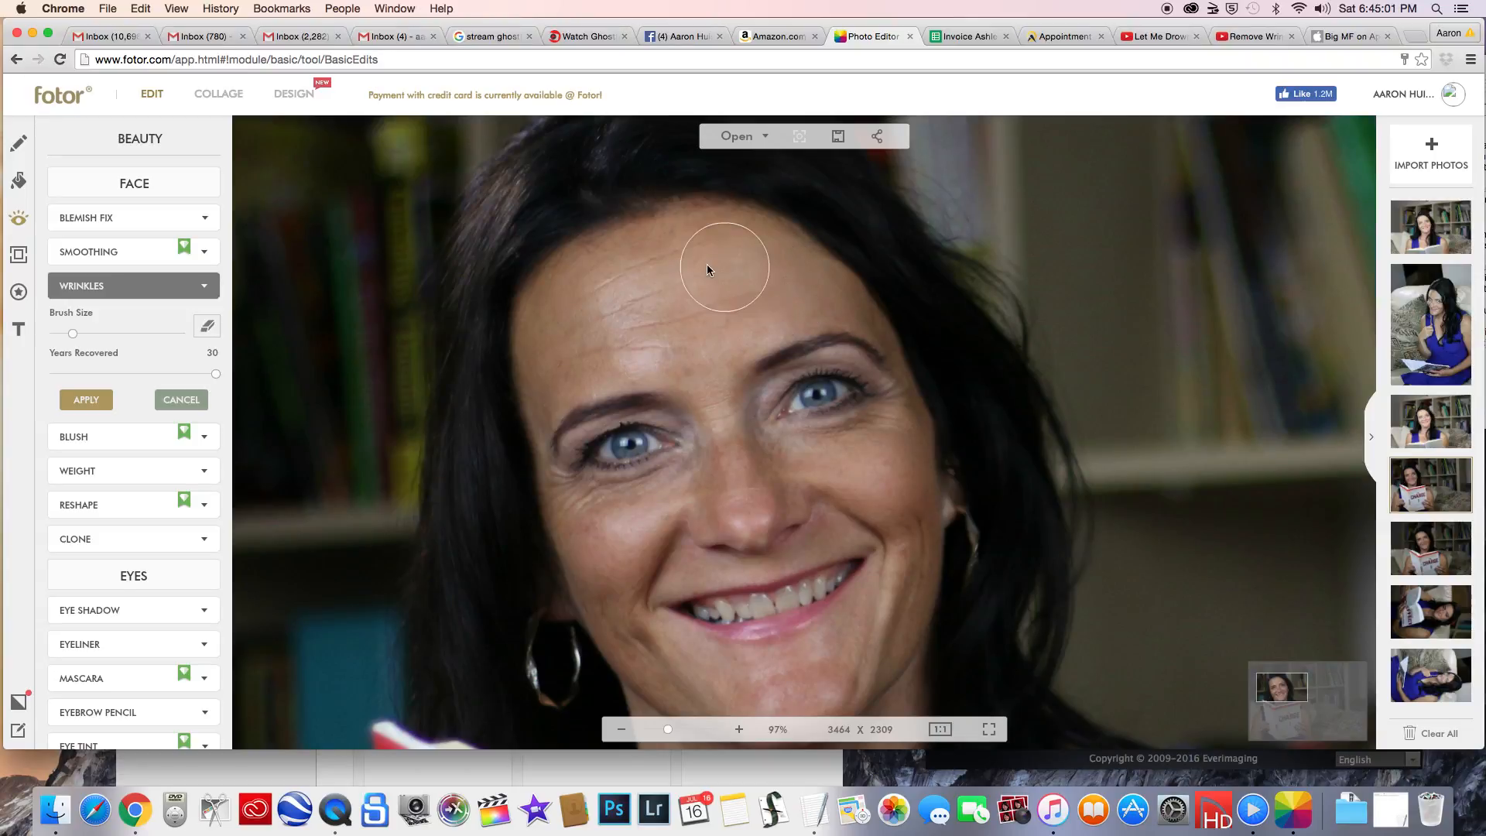
mouse_move(672, 264)
left_mouse_down()
mouse_move(574, 314)
mouse_move(559, 343)
mouse_move(694, 326)
left_mouse_up()
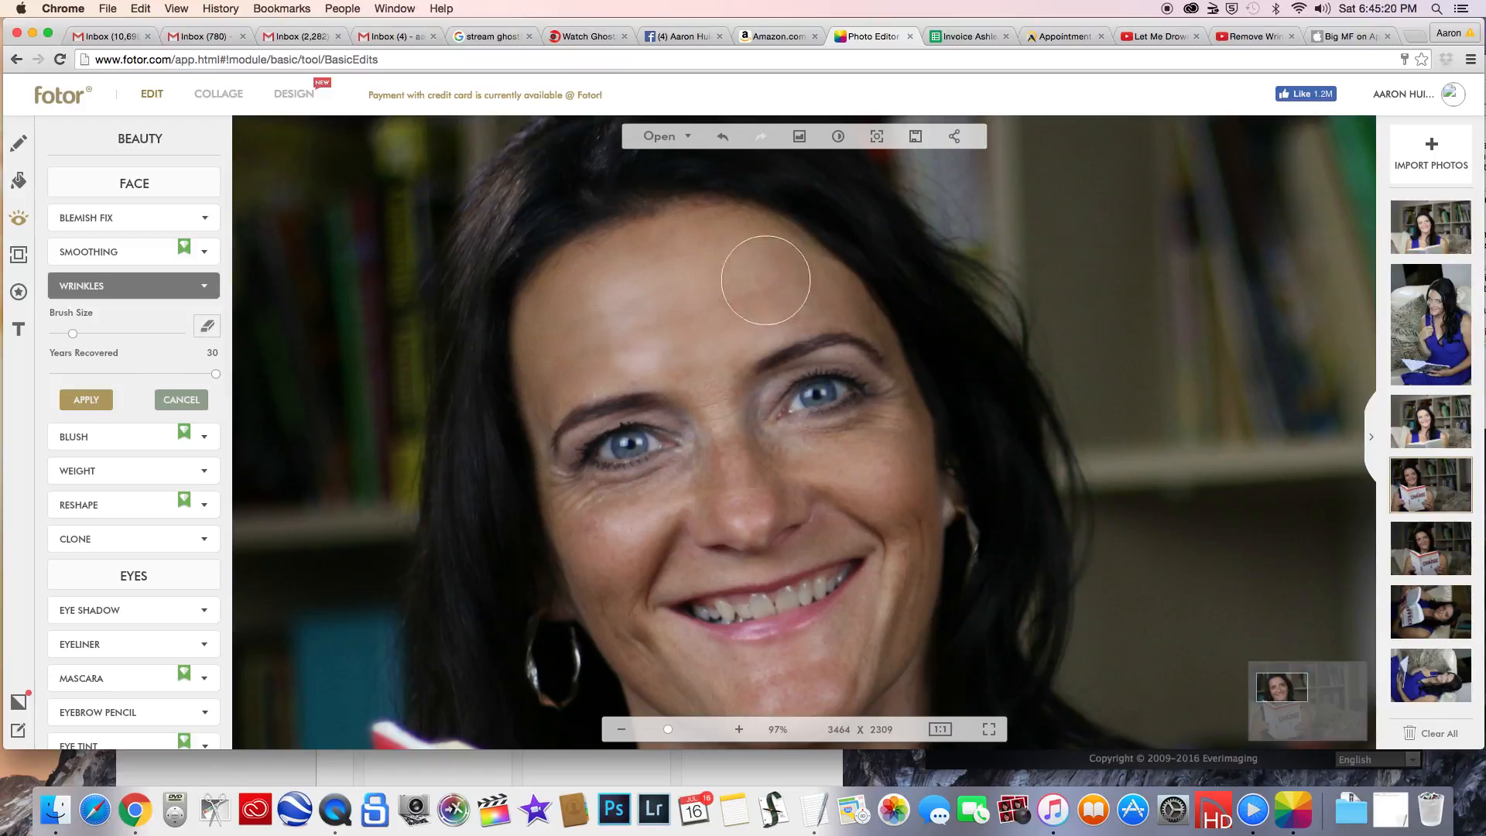
left_click_drag(155, 379, 167, 379)
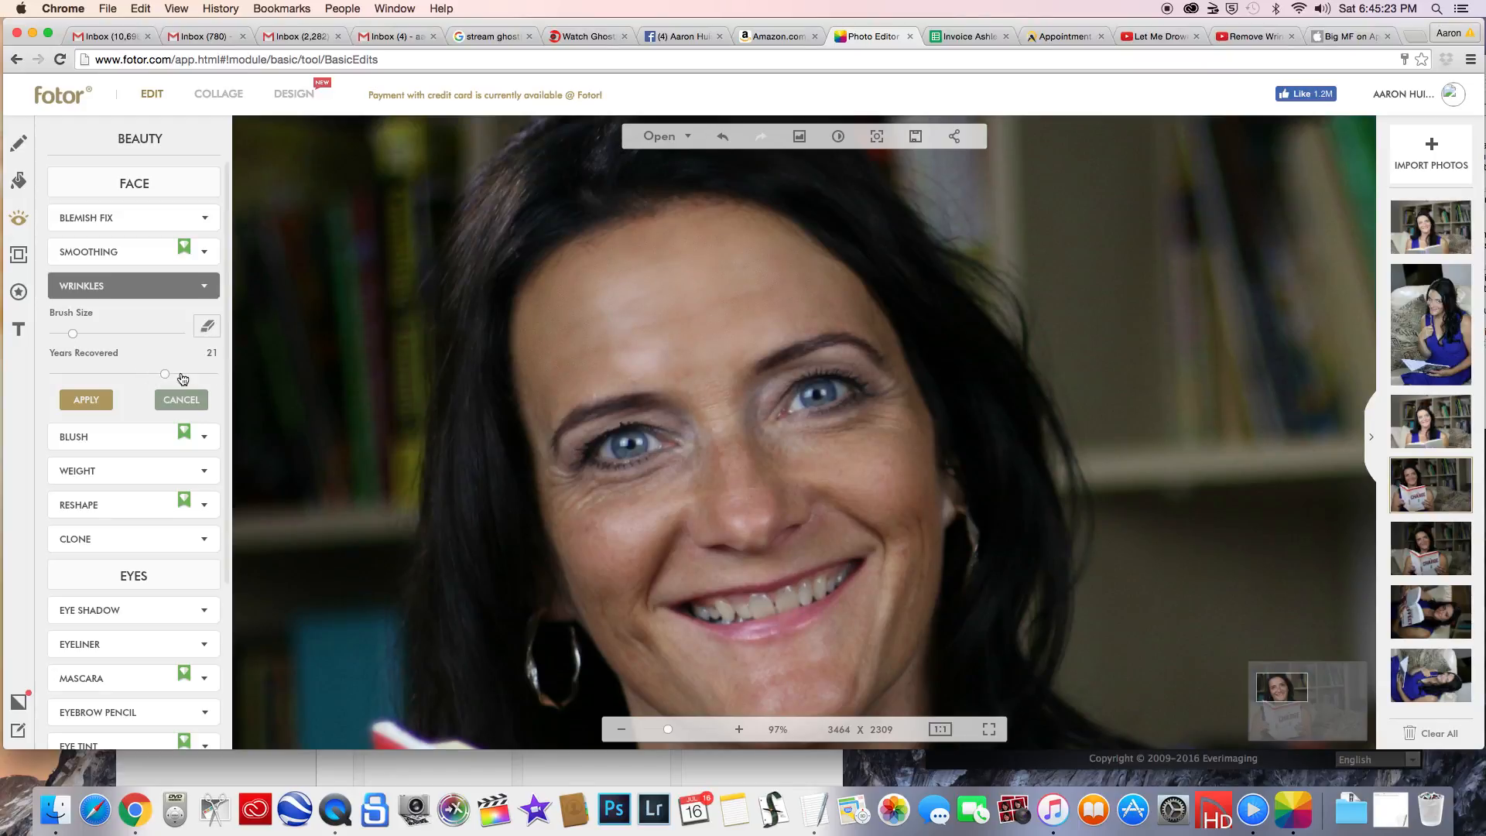
left_click_drag(169, 378, 223, 383)
left_click(97, 399)
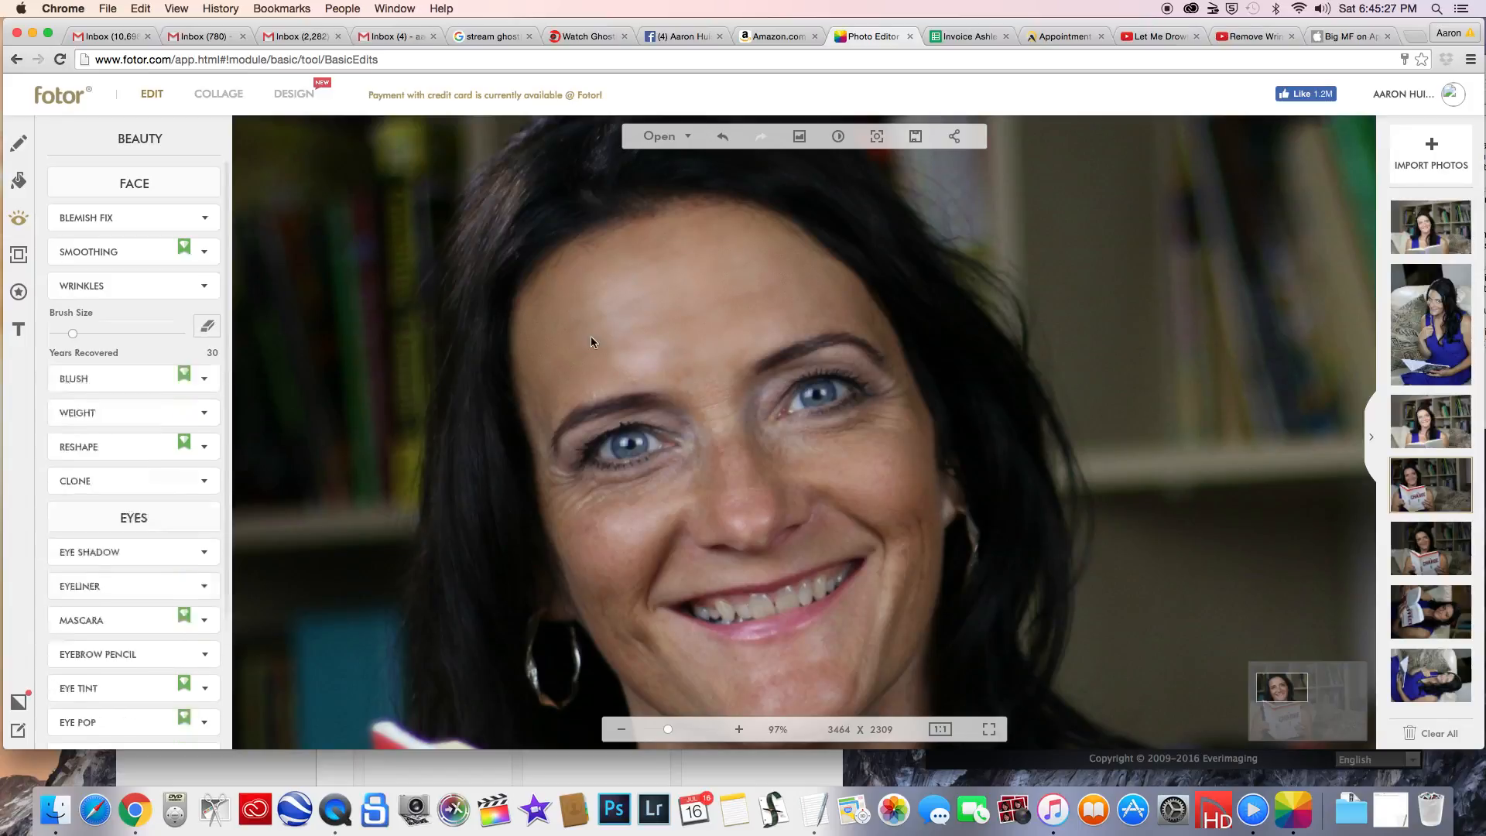
Smooth the wrinkles under the eyes using a smaller Wrinkles brush at 20 Years Recovered, and apply the retouch.
left_click(120, 288)
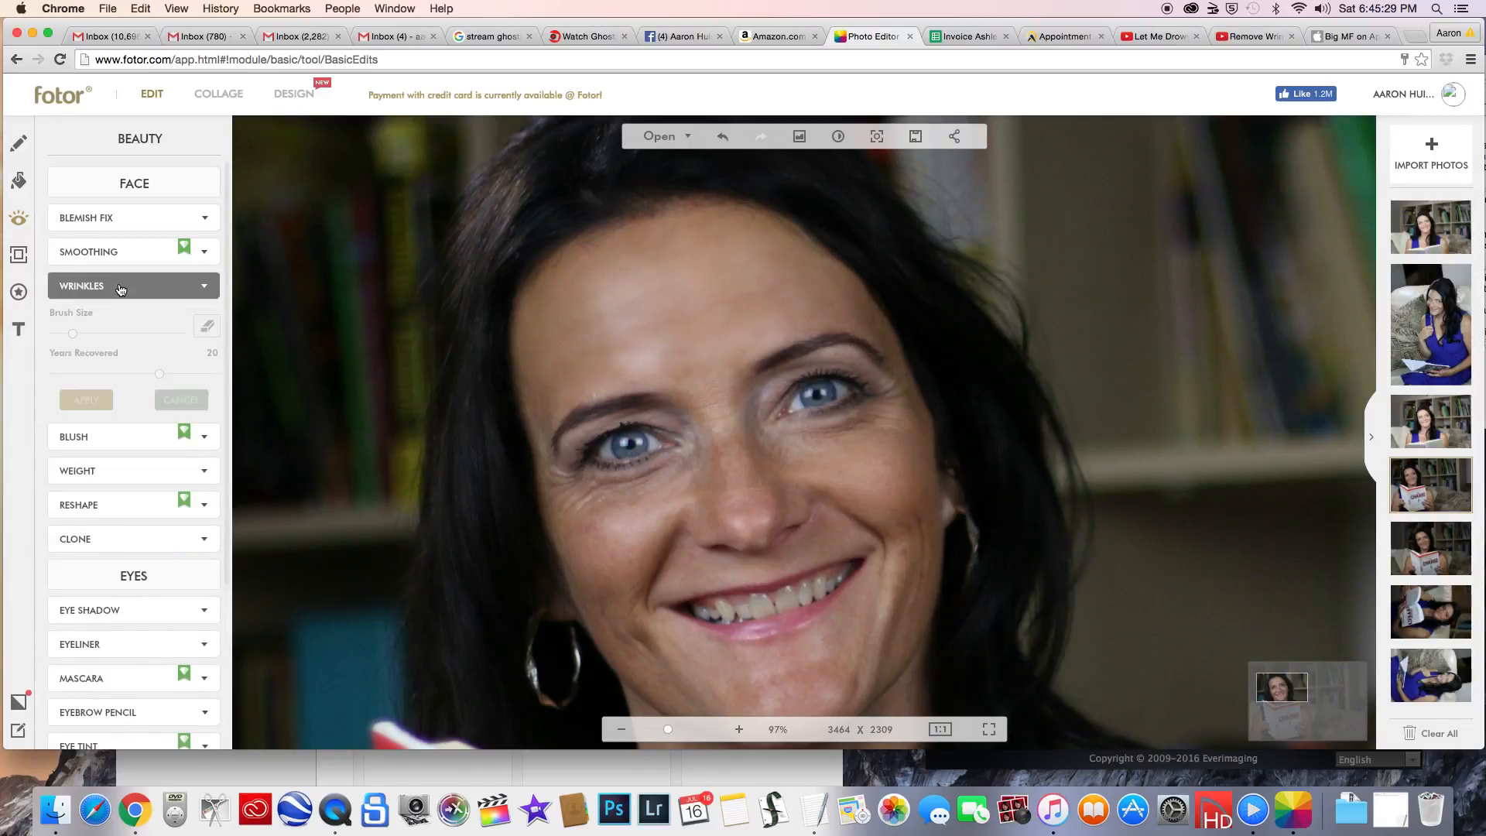
left_click_drag(71, 335, 55, 335)
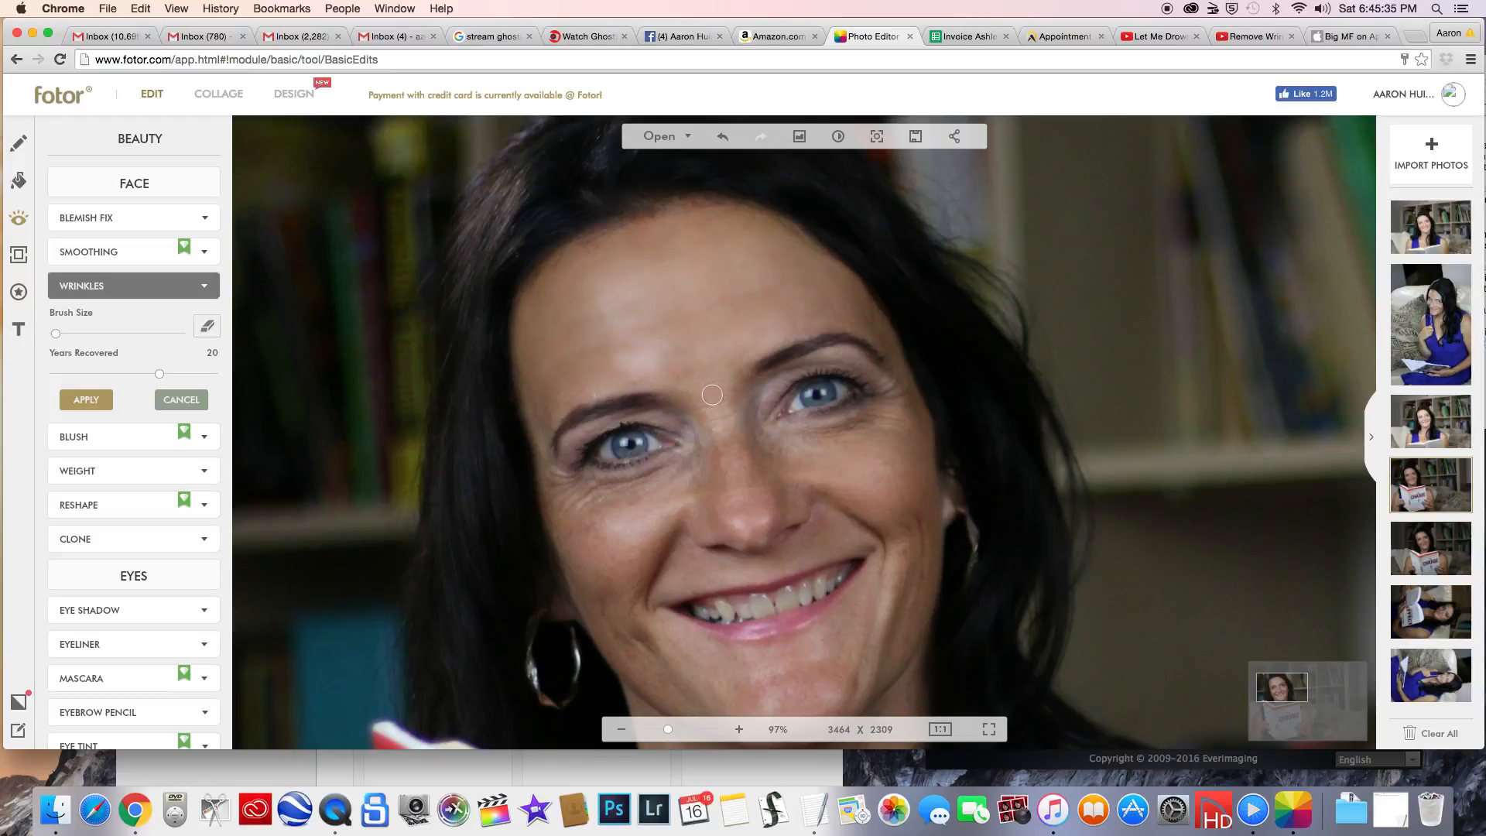
left_click_drag(58, 335, 60, 334)
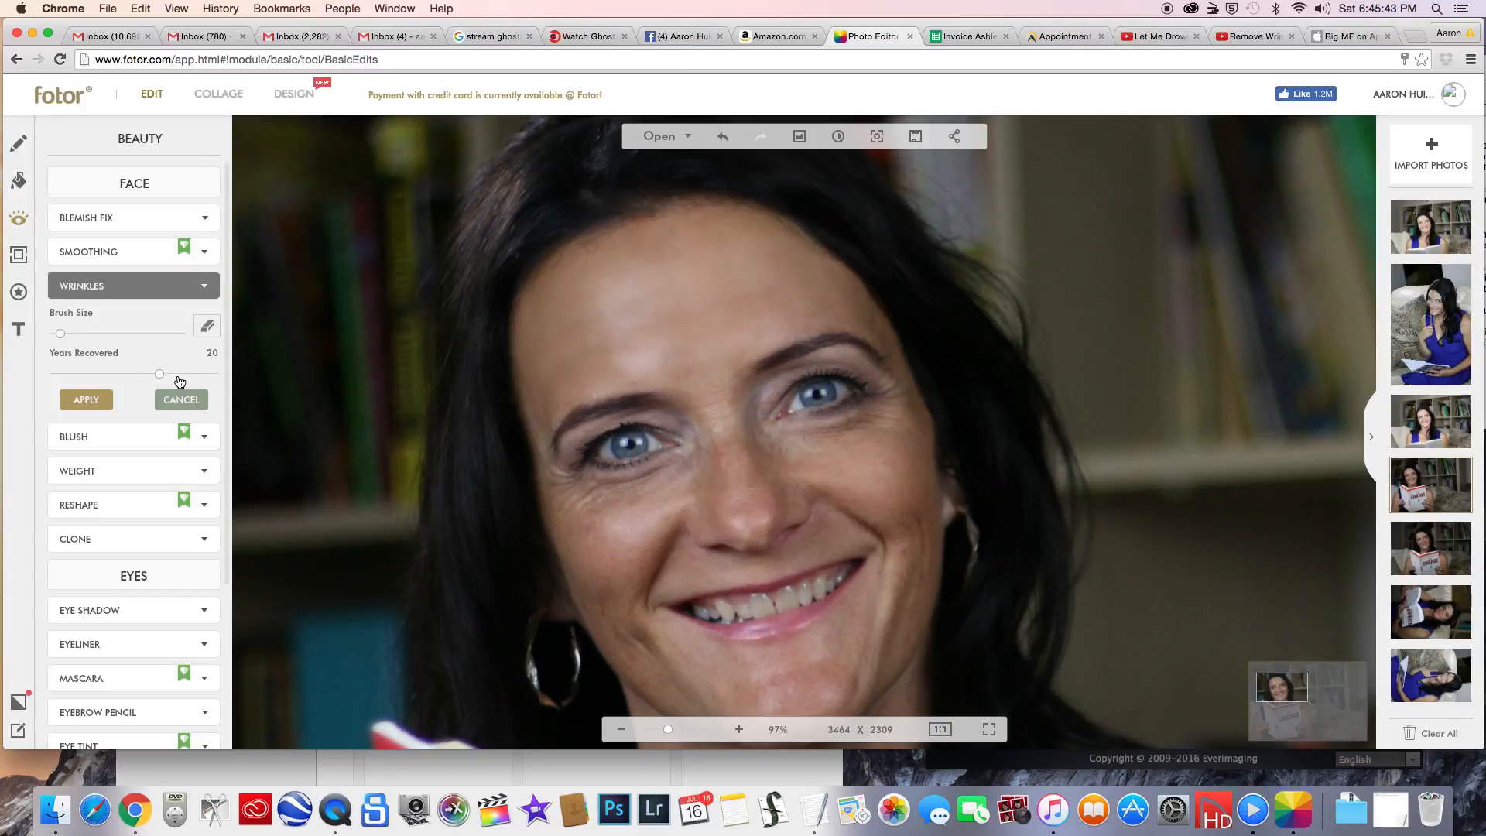
mouse_move(741, 416)
left_mouse_down()
mouse_move(710, 377)
mouse_move(710, 472)
mouse_move(711, 459)
mouse_move(612, 497)
mouse_move(565, 477)
mouse_move(554, 488)
mouse_move(573, 520)
mouse_move(701, 490)
mouse_move(773, 456)
mouse_move(783, 435)
mouse_move(768, 436)
mouse_move(864, 440)
mouse_move(901, 420)
mouse_move(895, 481)
mouse_move(912, 518)
mouse_move(895, 619)
mouse_move(870, 663)
mouse_move(758, 701)
mouse_move(743, 701)
mouse_move(840, 667)
mouse_move(855, 619)
mouse_move(735, 681)
mouse_move(647, 636)
mouse_move(664, 666)
mouse_move(607, 571)
mouse_move(613, 531)
mouse_move(637, 513)
mouse_move(609, 538)
mouse_move(588, 517)
mouse_move(579, 534)
mouse_move(599, 578)
mouse_move(784, 486)
mouse_move(764, 510)
mouse_move(736, 526)
mouse_move(727, 437)
mouse_move(741, 395)
mouse_move(739, 460)
mouse_move(687, 409)
mouse_move(735, 476)
mouse_move(559, 427)
left_mouse_up()
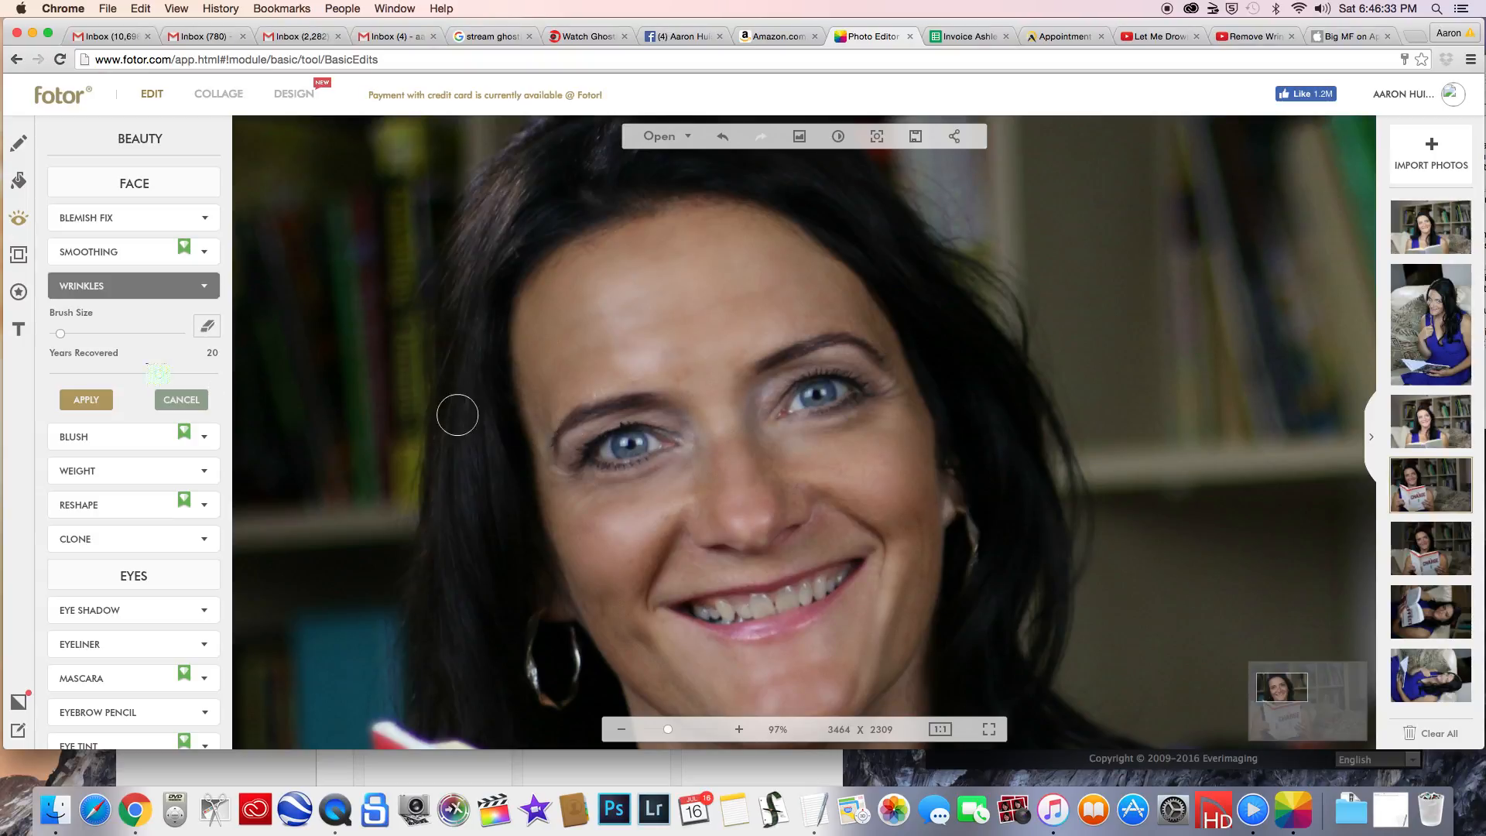
left_click_drag(63, 332, 54, 335)
left_click(87, 401)
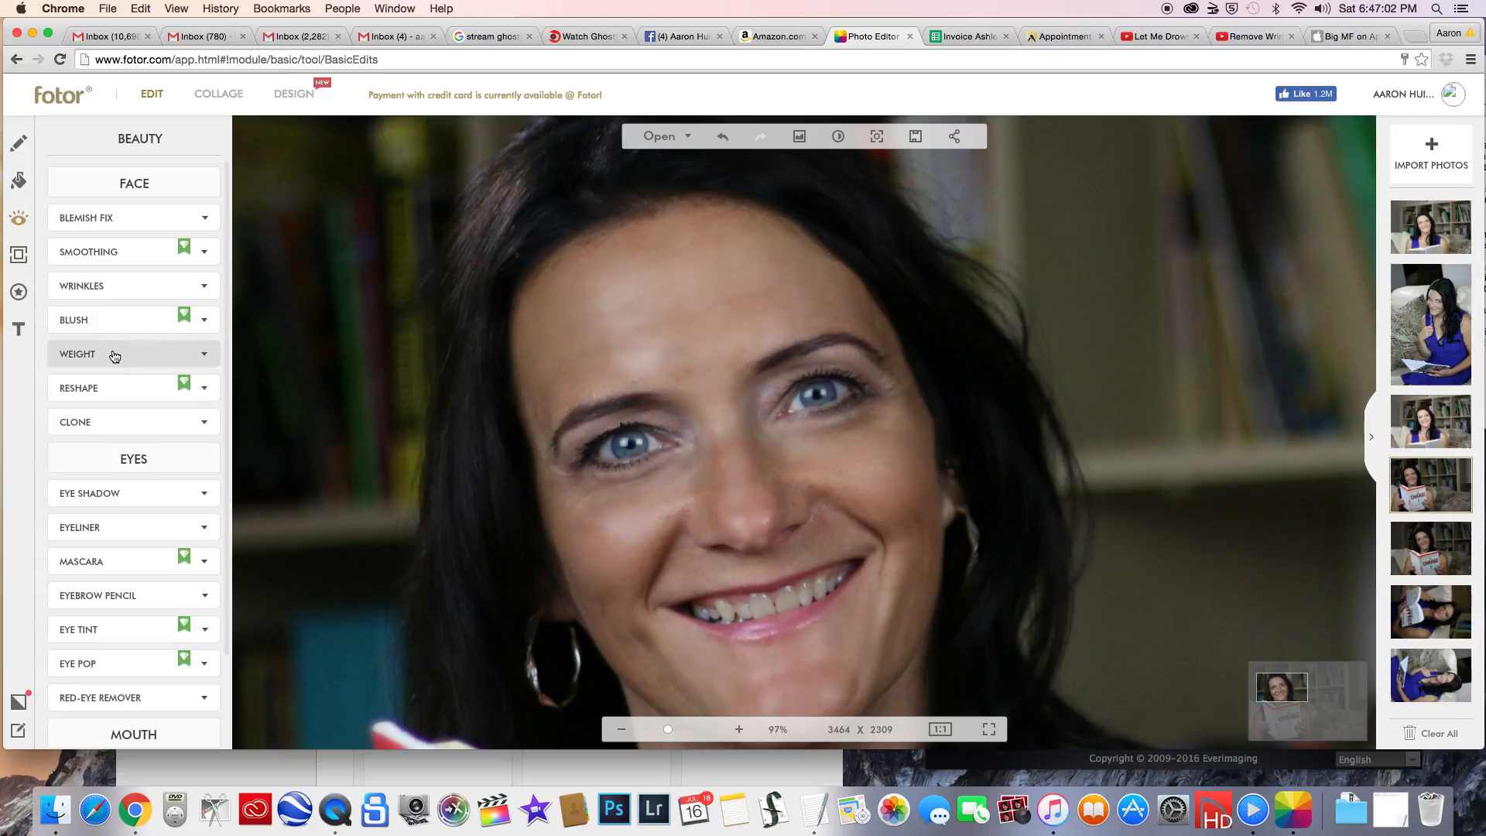
Run another Wrinkles retouch on the face with a reduced brush size and Years Recovered at its maximum, and apply it.
left_click(114, 355)
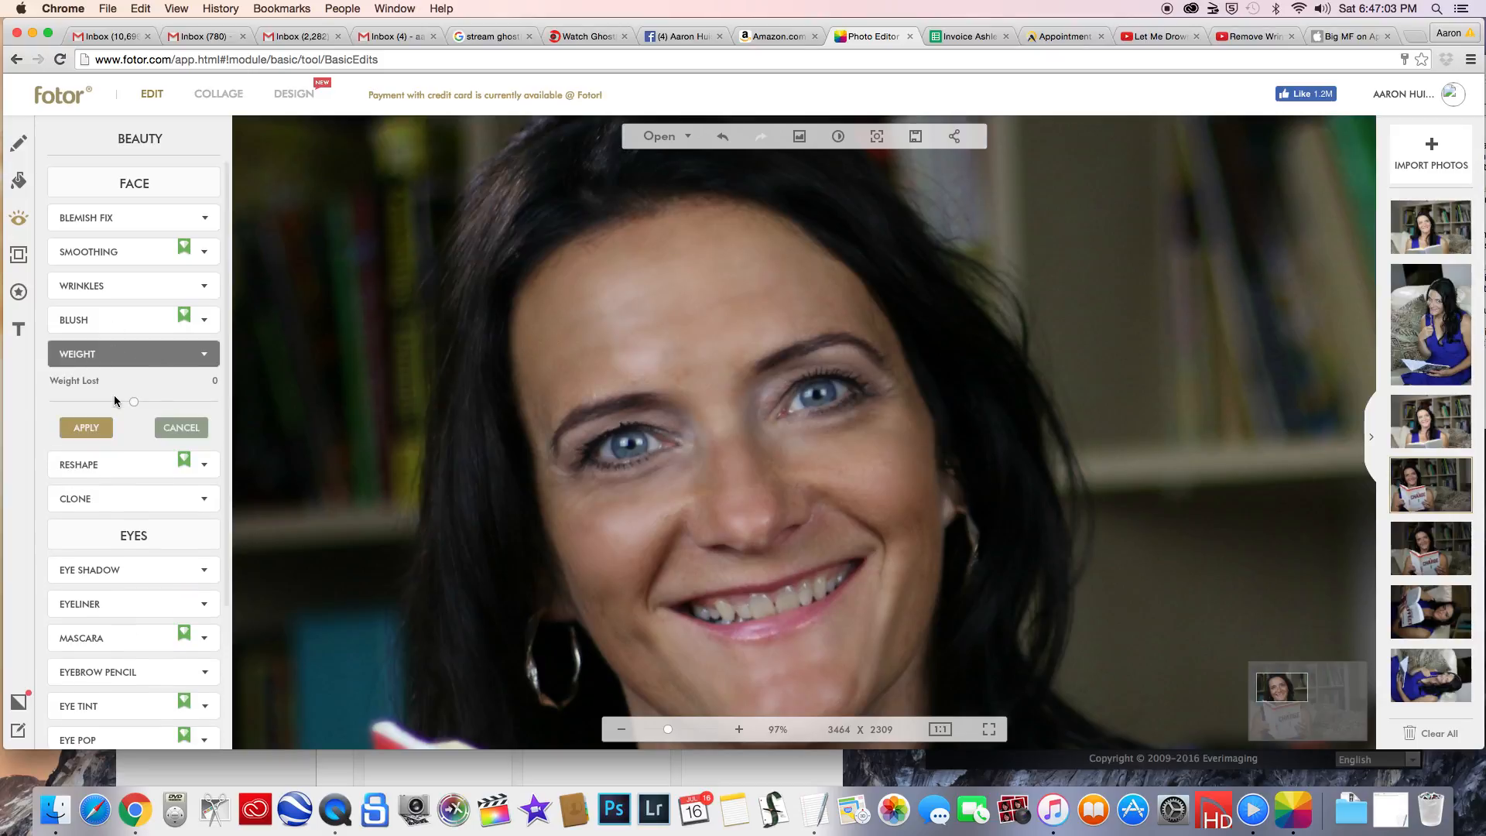
left_click(98, 285)
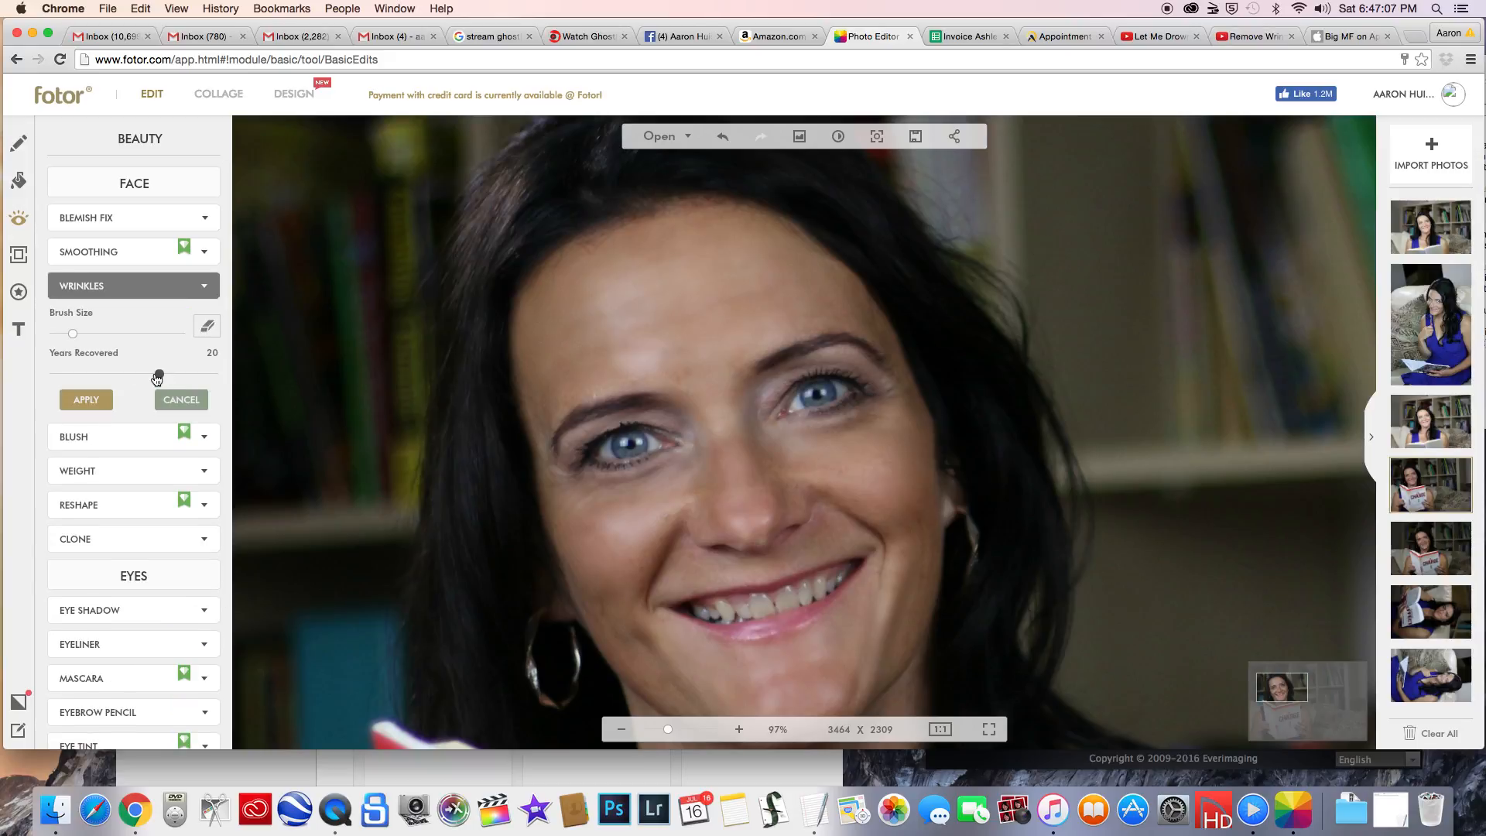
left_click_drag(159, 376, 216, 375)
left_click_drag(72, 331, 59, 336)
left_click(86, 400)
Whiten the woman's teeth with Teeth Whitening, using the smallest brush and the maximum softness.
scroll(137, 578, "down", 3)
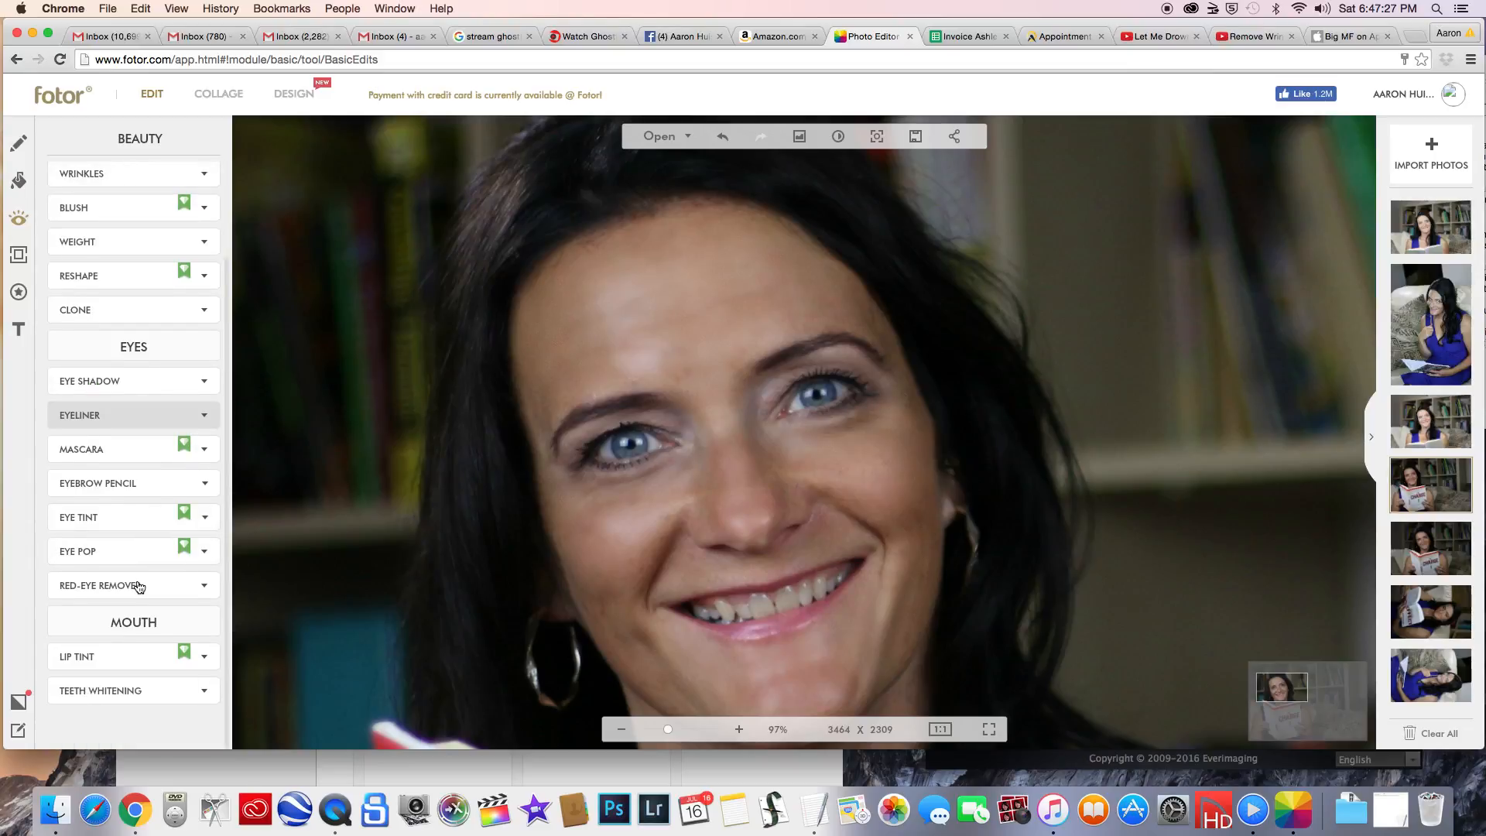
left_click(139, 690)
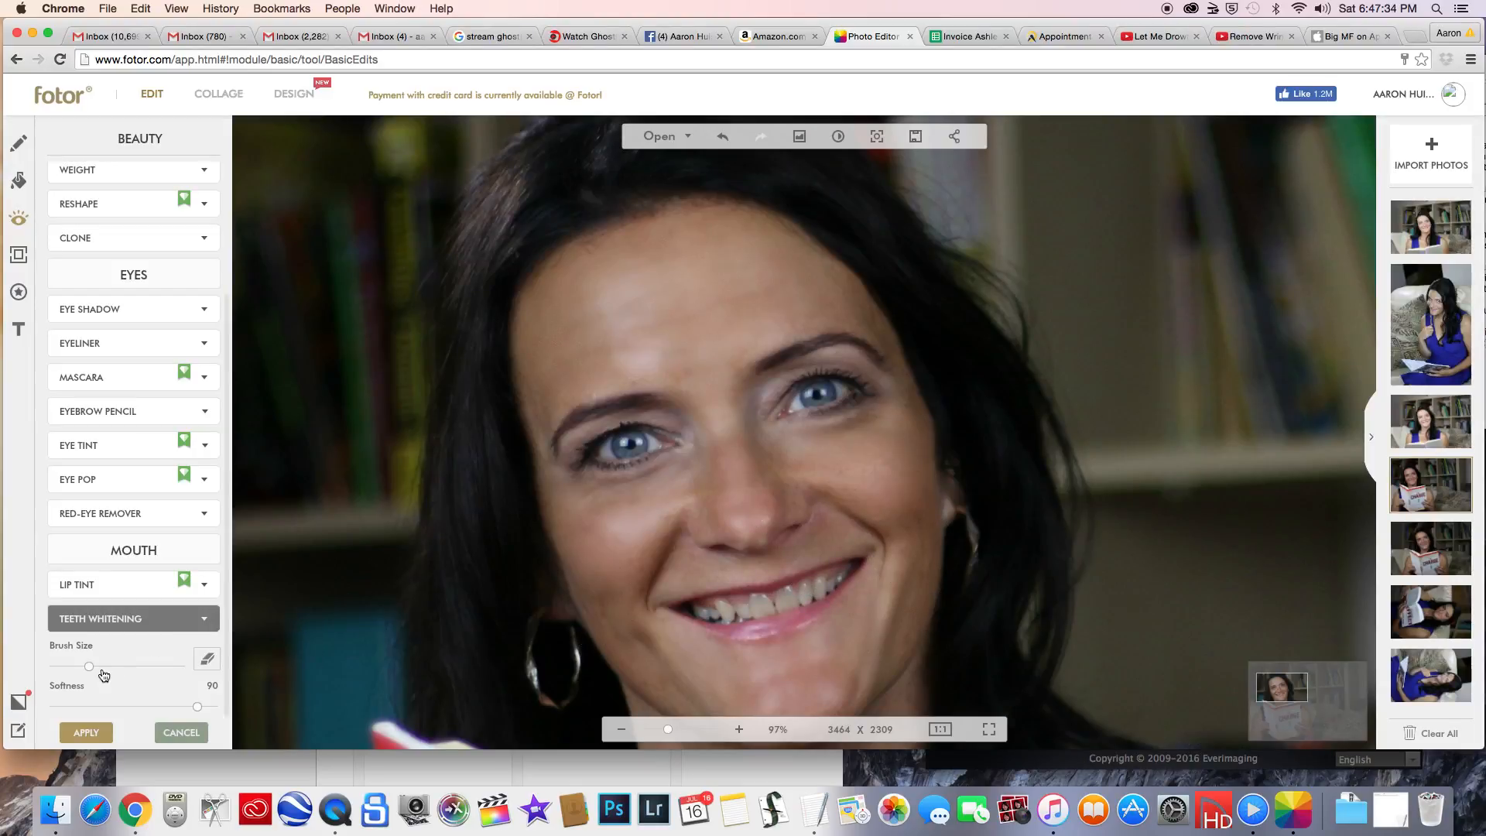
left_click_drag(89, 670, 52, 671)
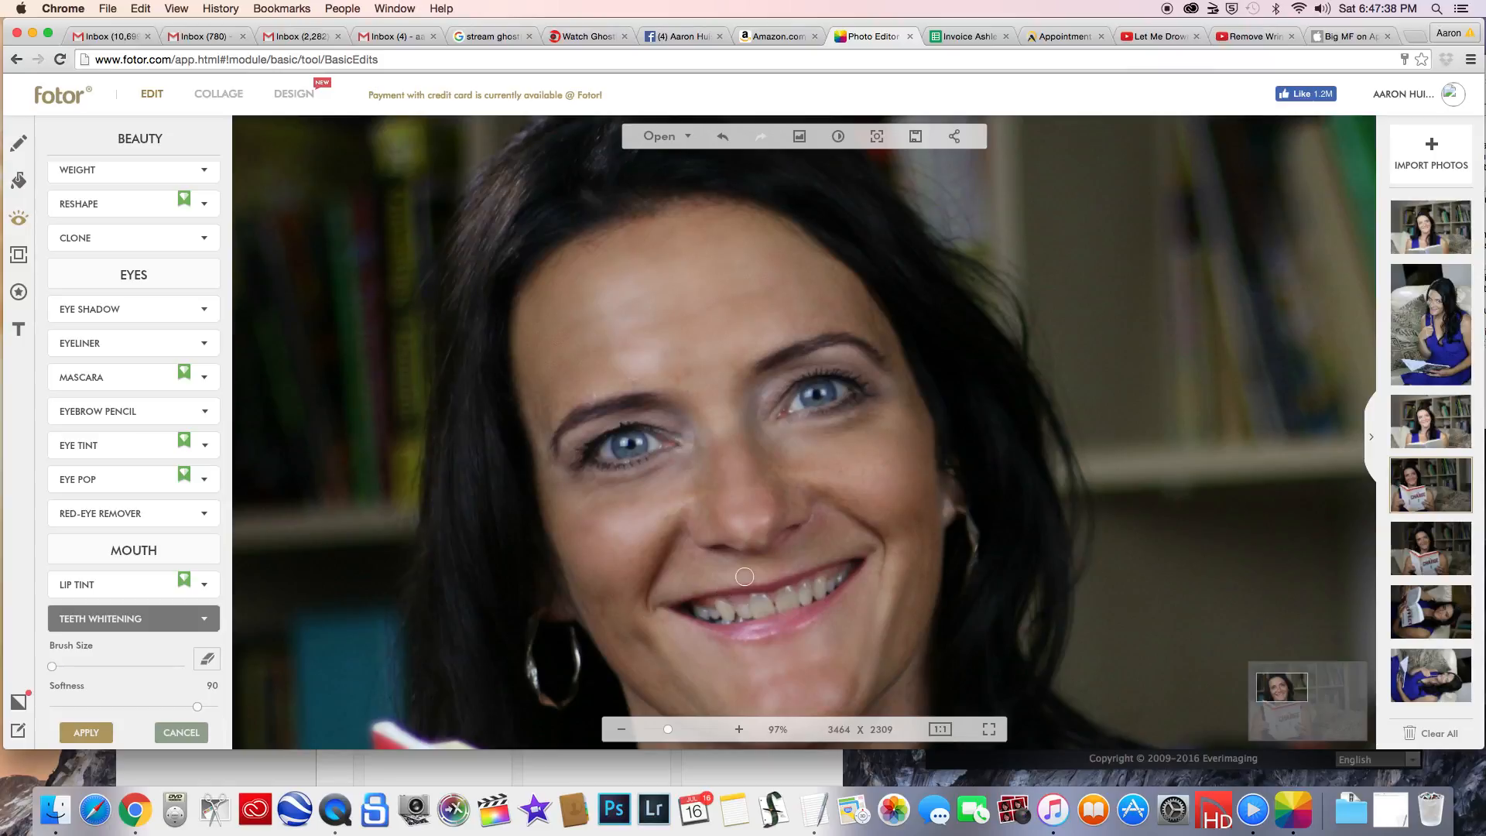
left_click_drag(198, 708, 218, 708)
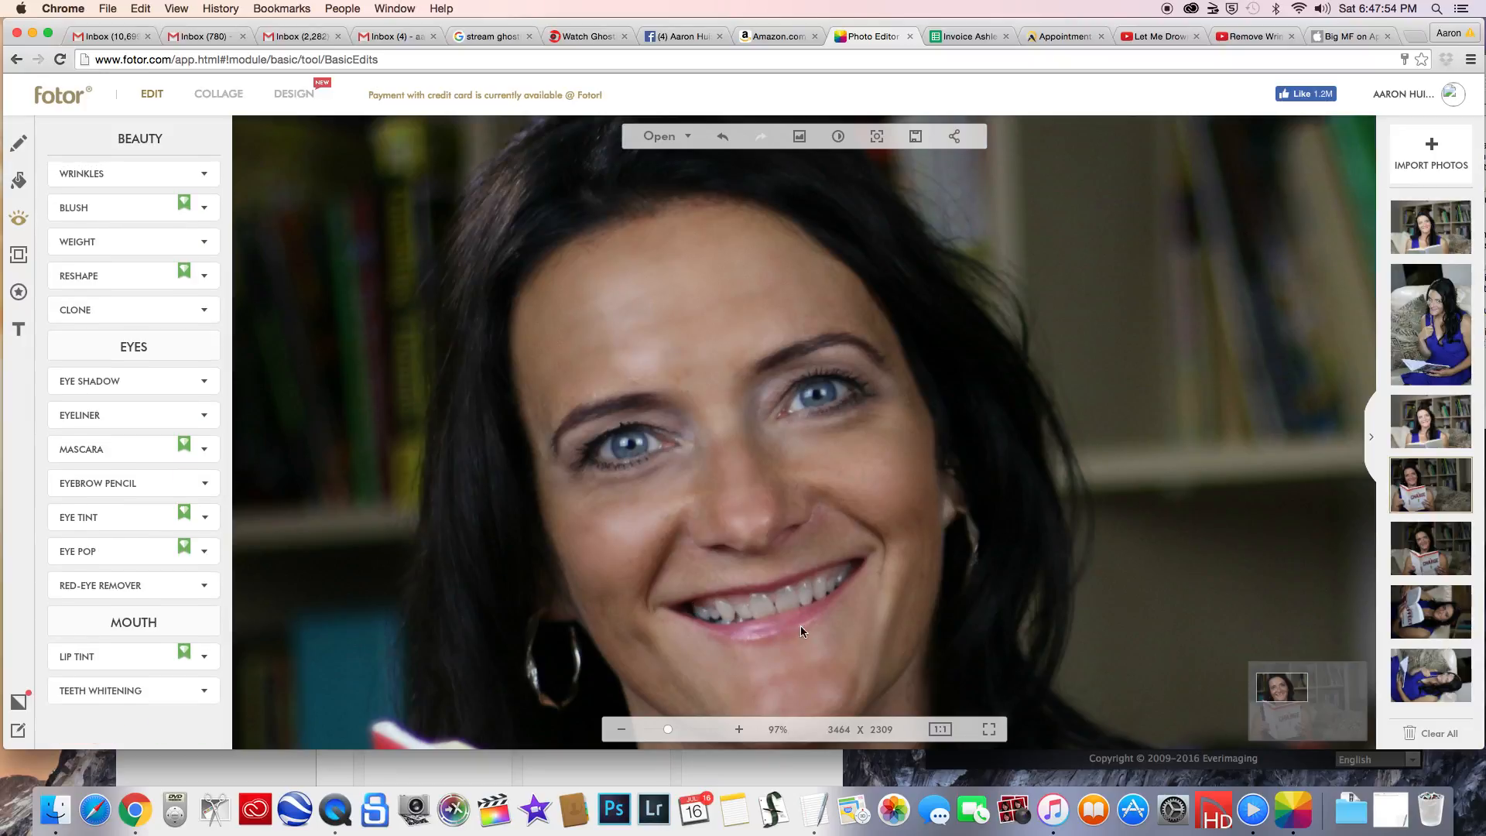
Set up Blush with a custom near-white color for painting the teeth in the enlarged mouth area.
scroll(768, 628, "up", 5)
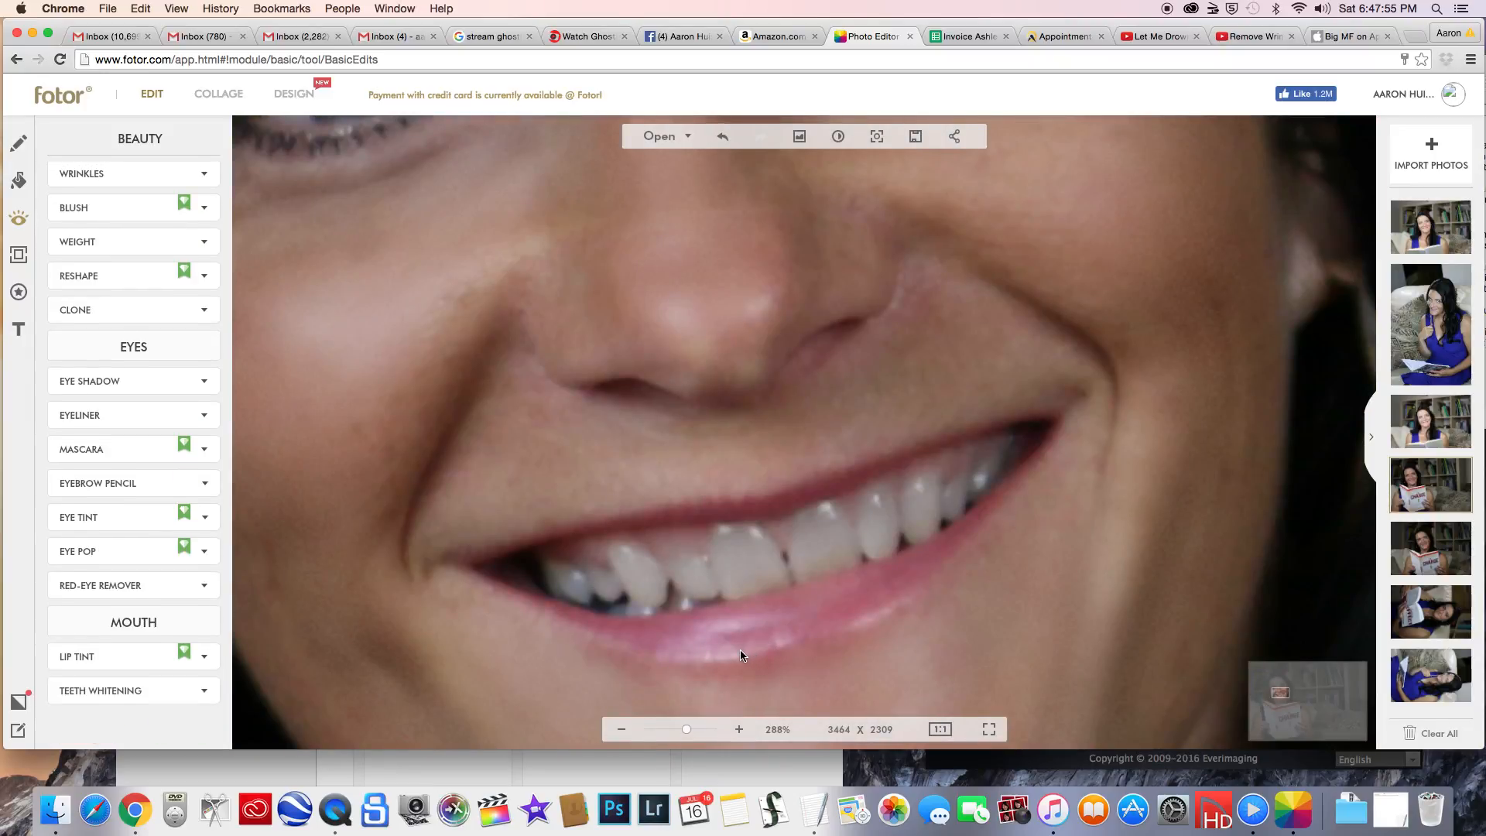
scroll(739, 649, "up", 2)
scroll(163, 387, "up", 2)
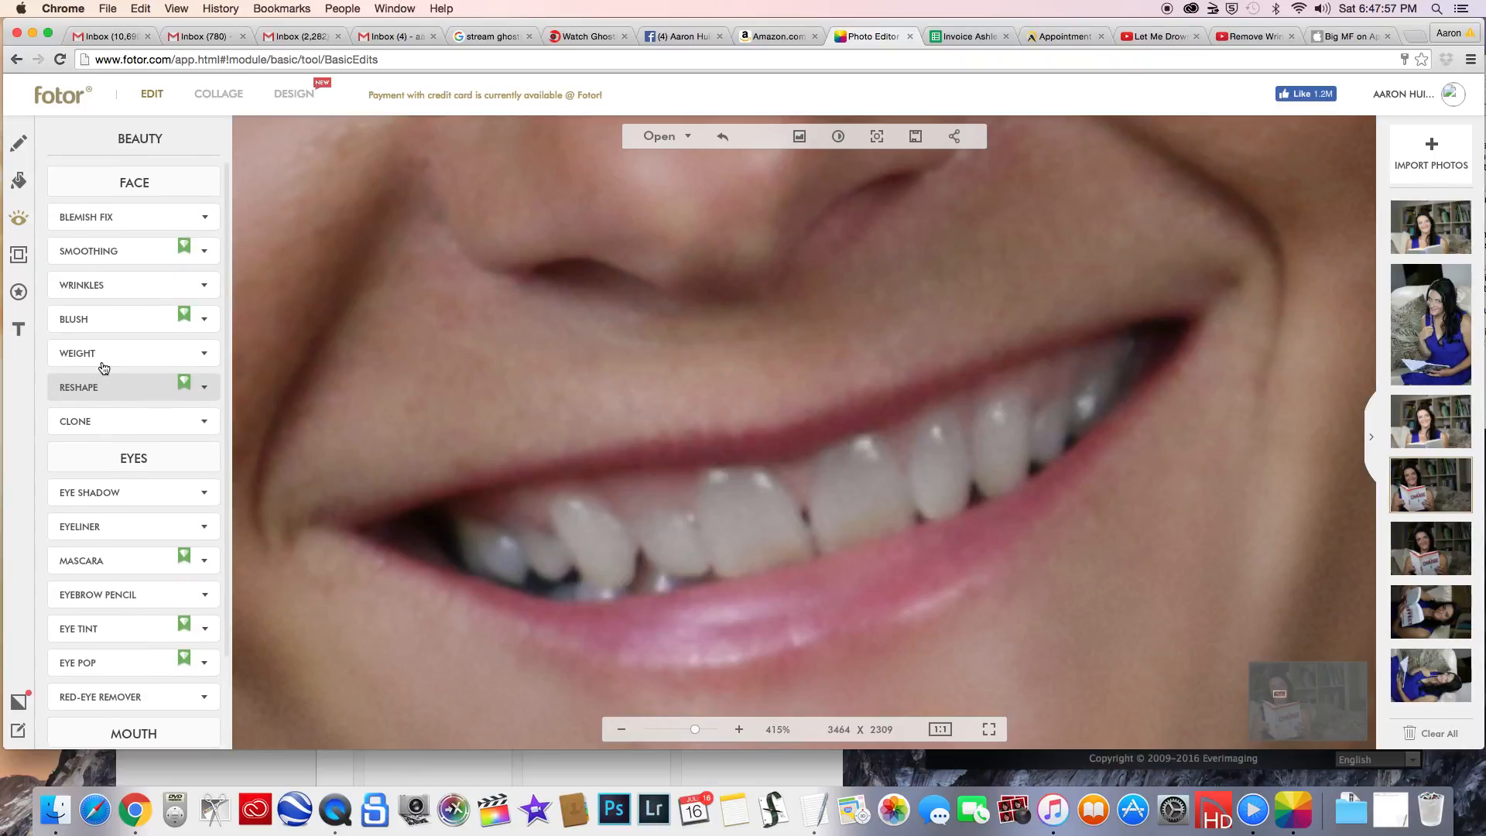
left_click(103, 324)
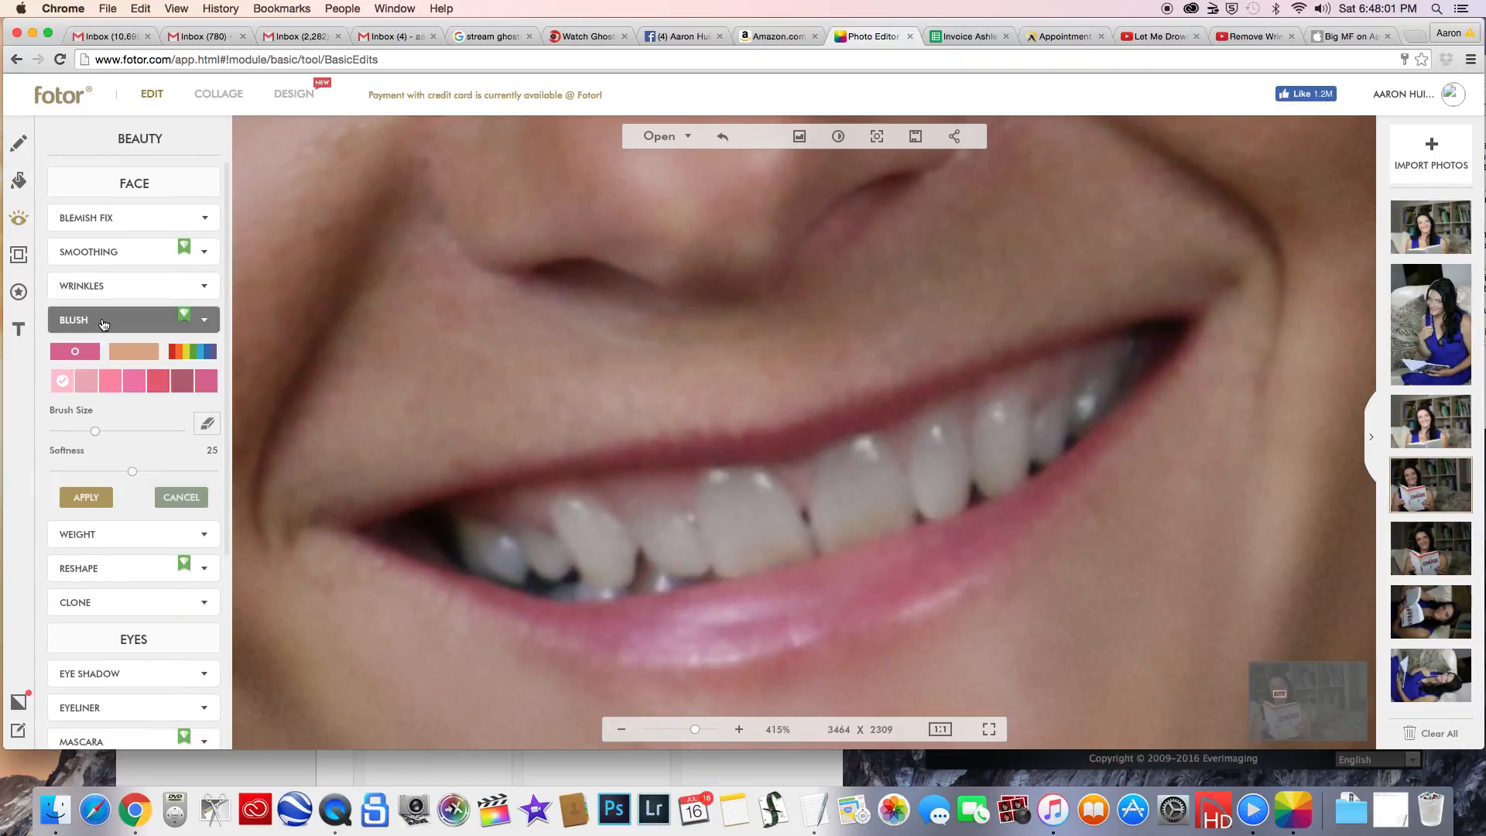
left_click(199, 355)
left_click(193, 354)
left_click_drag(187, 417, 191, 417)
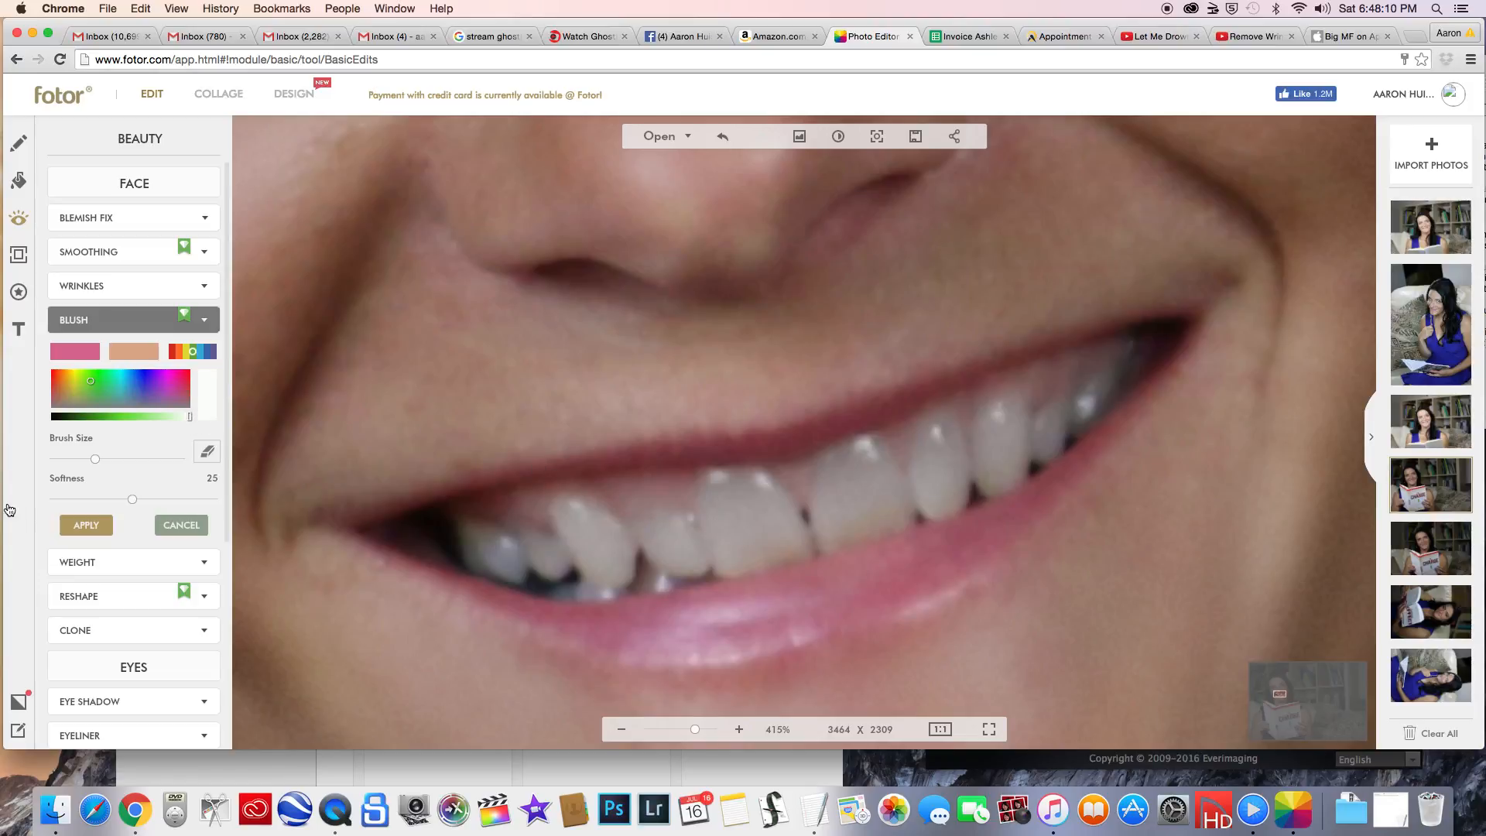
Try painting a white Blush stroke across the front teeth with the smallest brush, and undo it.
left_click_drag(85, 458, 62, 460)
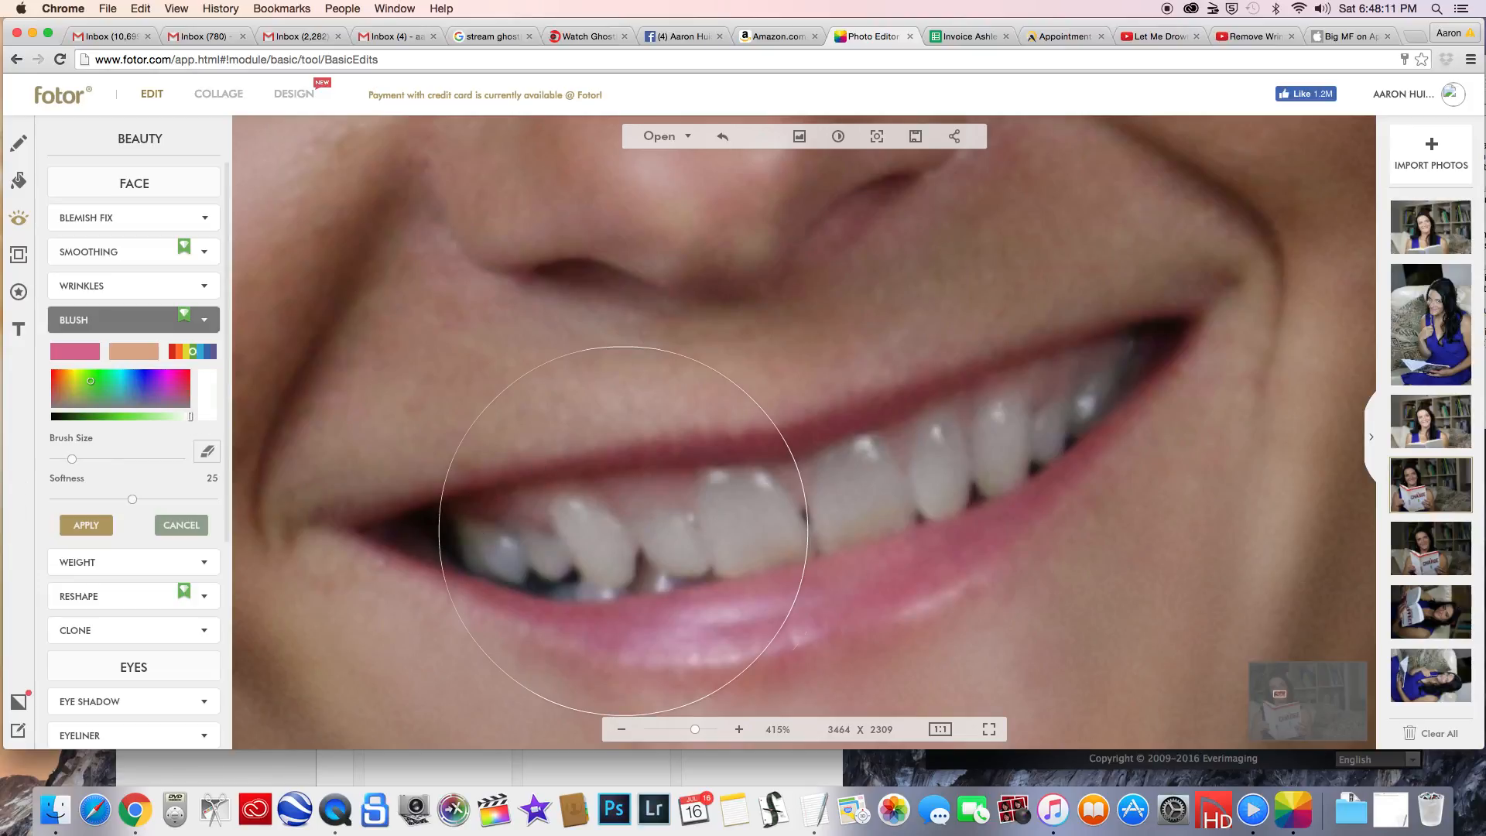
left_click_drag(69, 462, 51, 459)
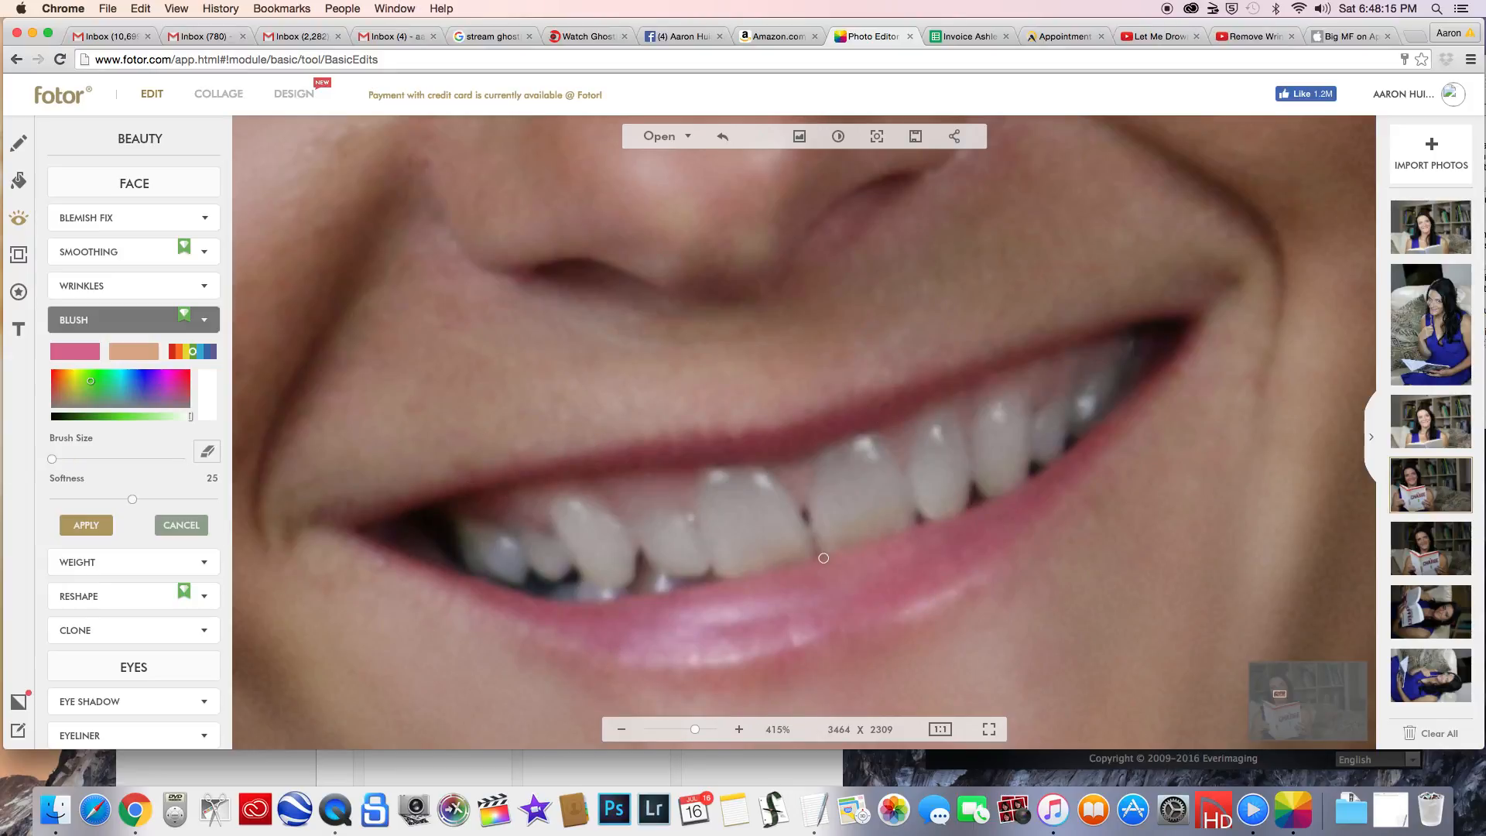
left_click_drag(887, 479, 714, 533)
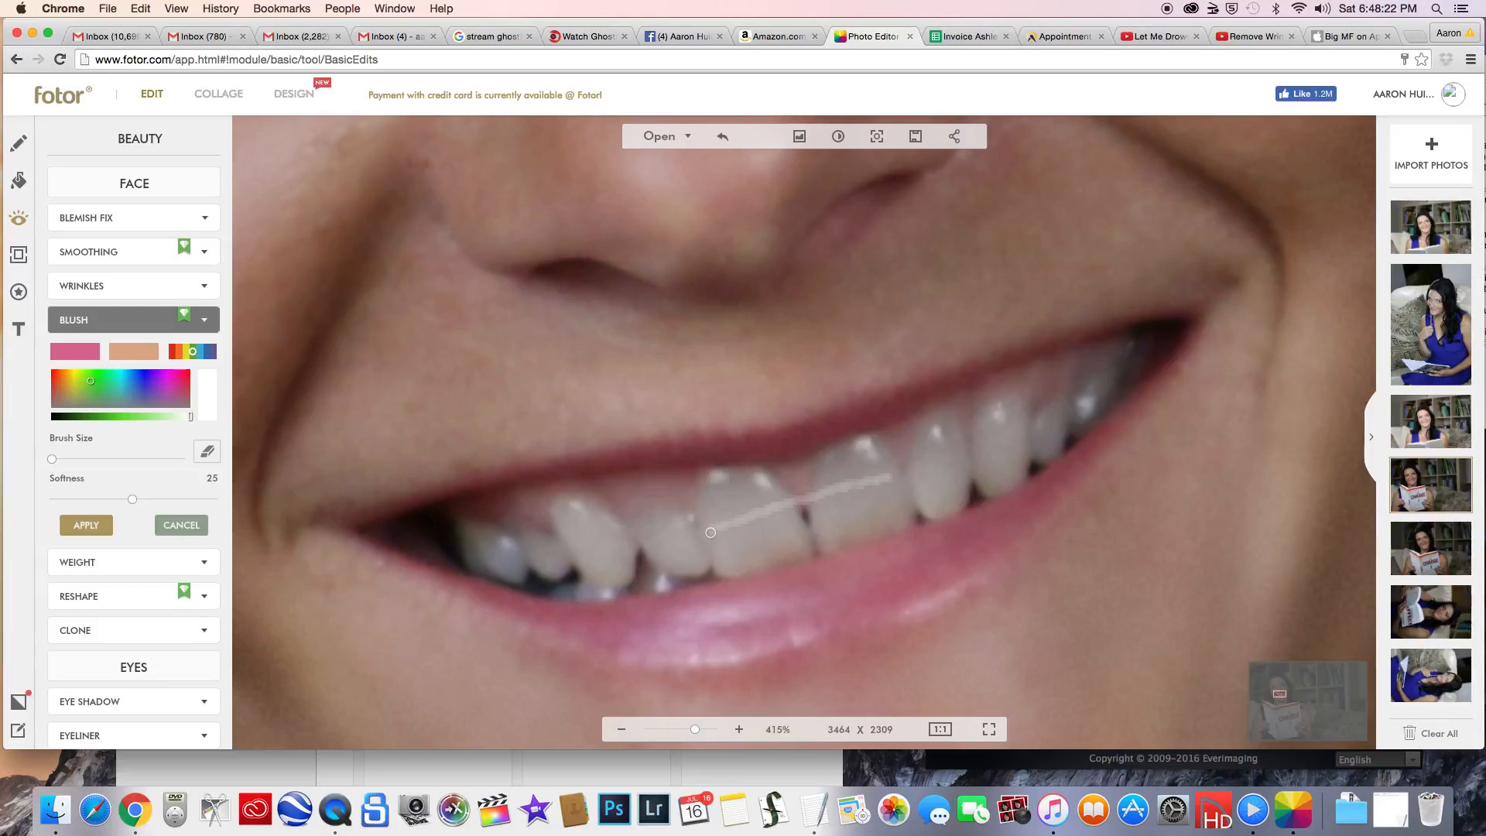
key("super+z")
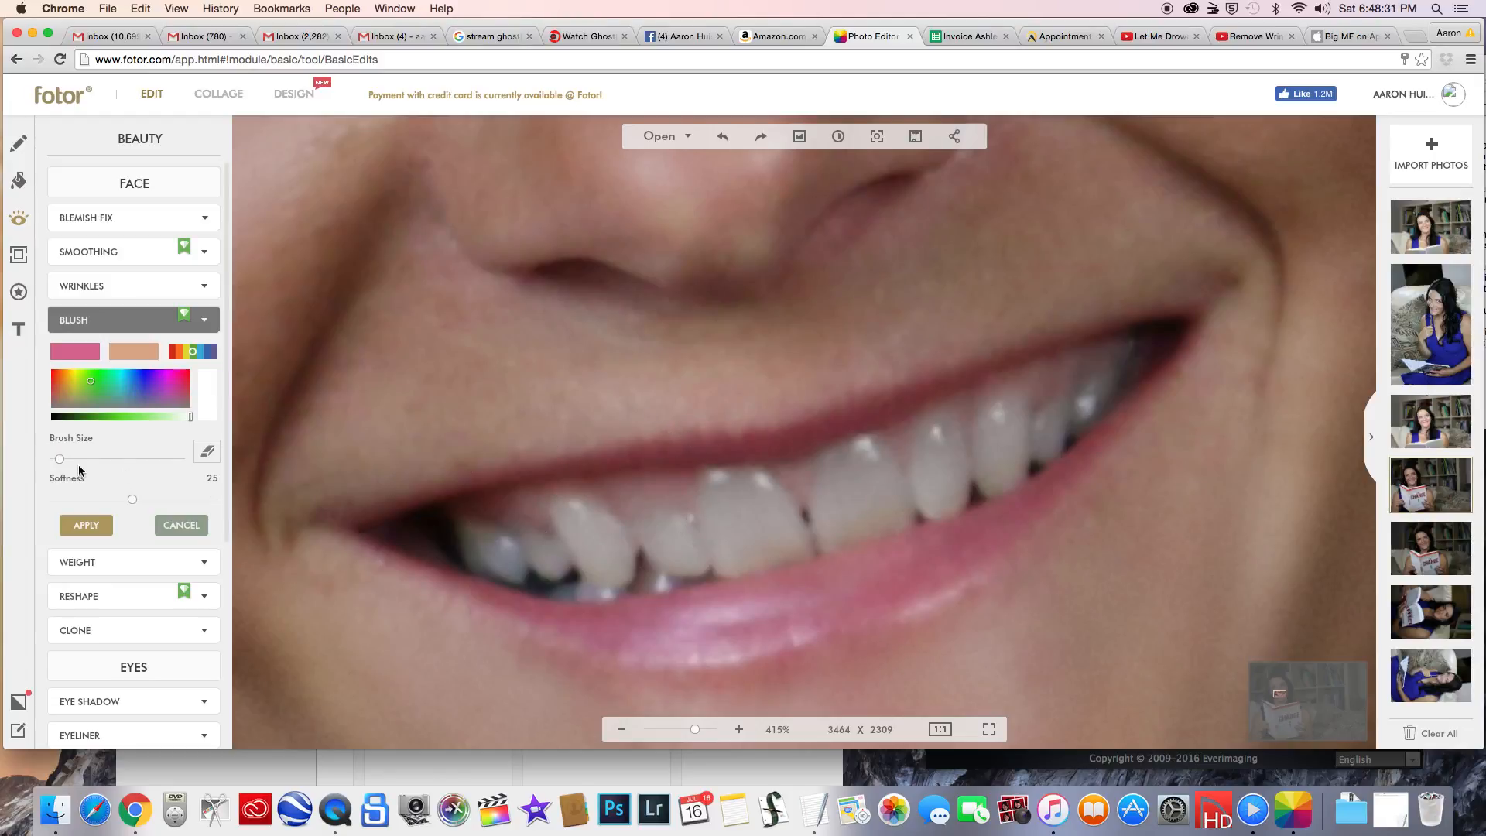
Set the Blush brush to its smallest size and paint white over the three upper teeth on the image's right side.
left_click_drag(68, 467, 59, 464)
mouse_move(1043, 452)
left_mouse_down()
mouse_move(1074, 403)
mouse_move(1003, 438)
left_mouse_up()
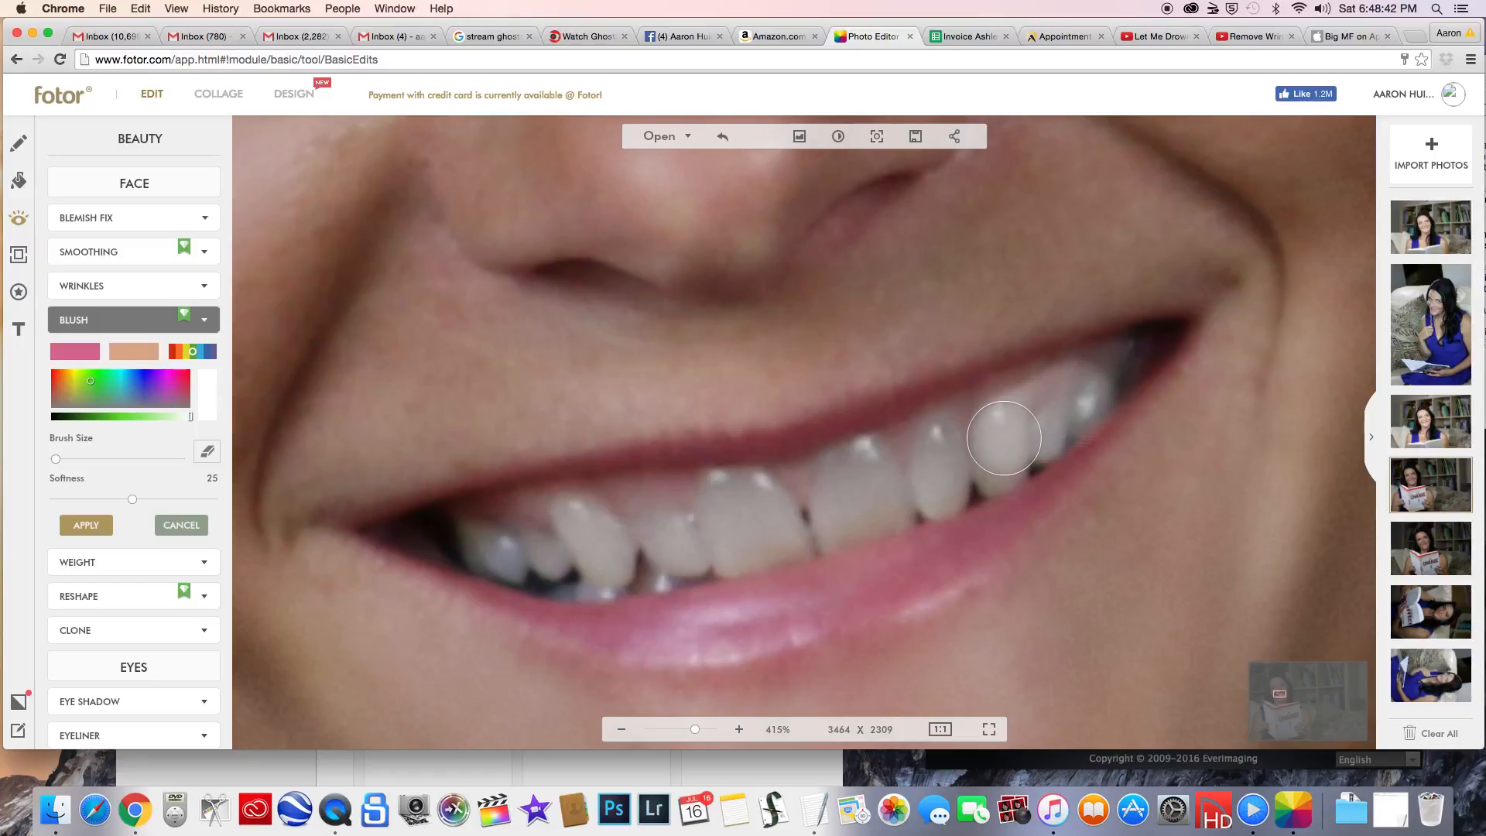
key("super+z")
left_click(867, 325)
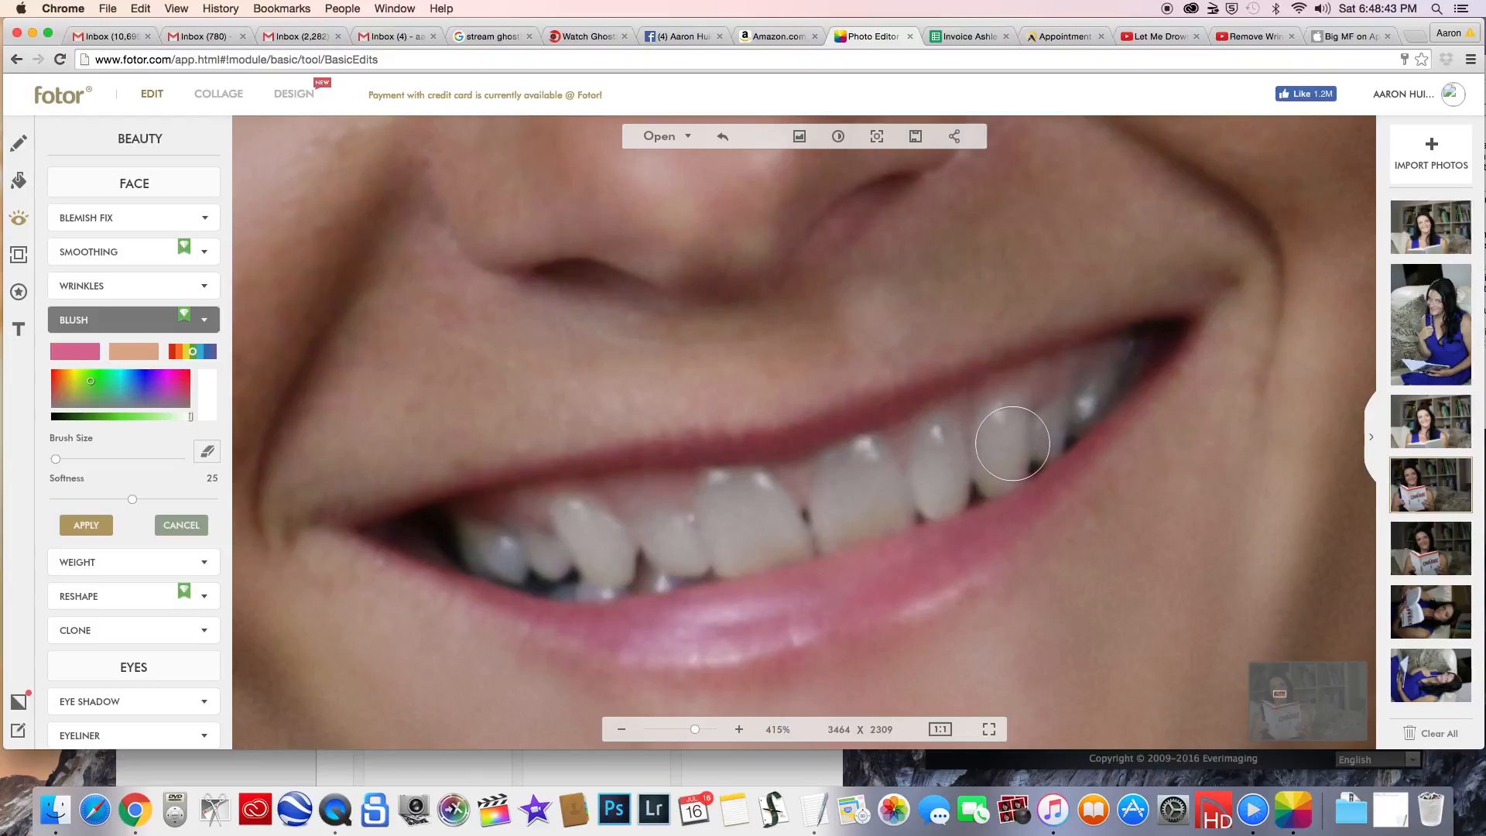
left_click_drag(944, 479, 938, 446)
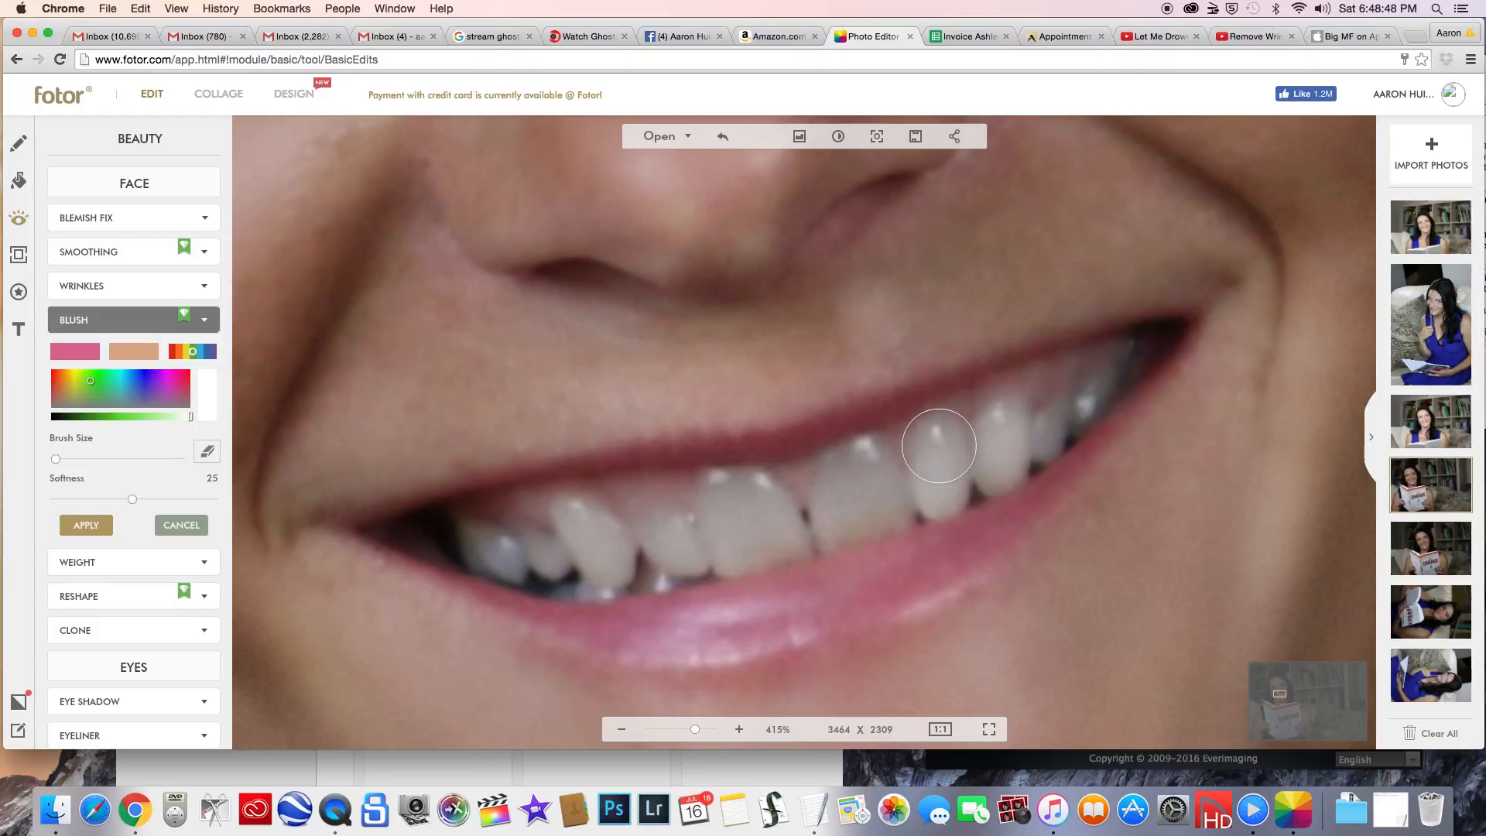
left_click(857, 481)
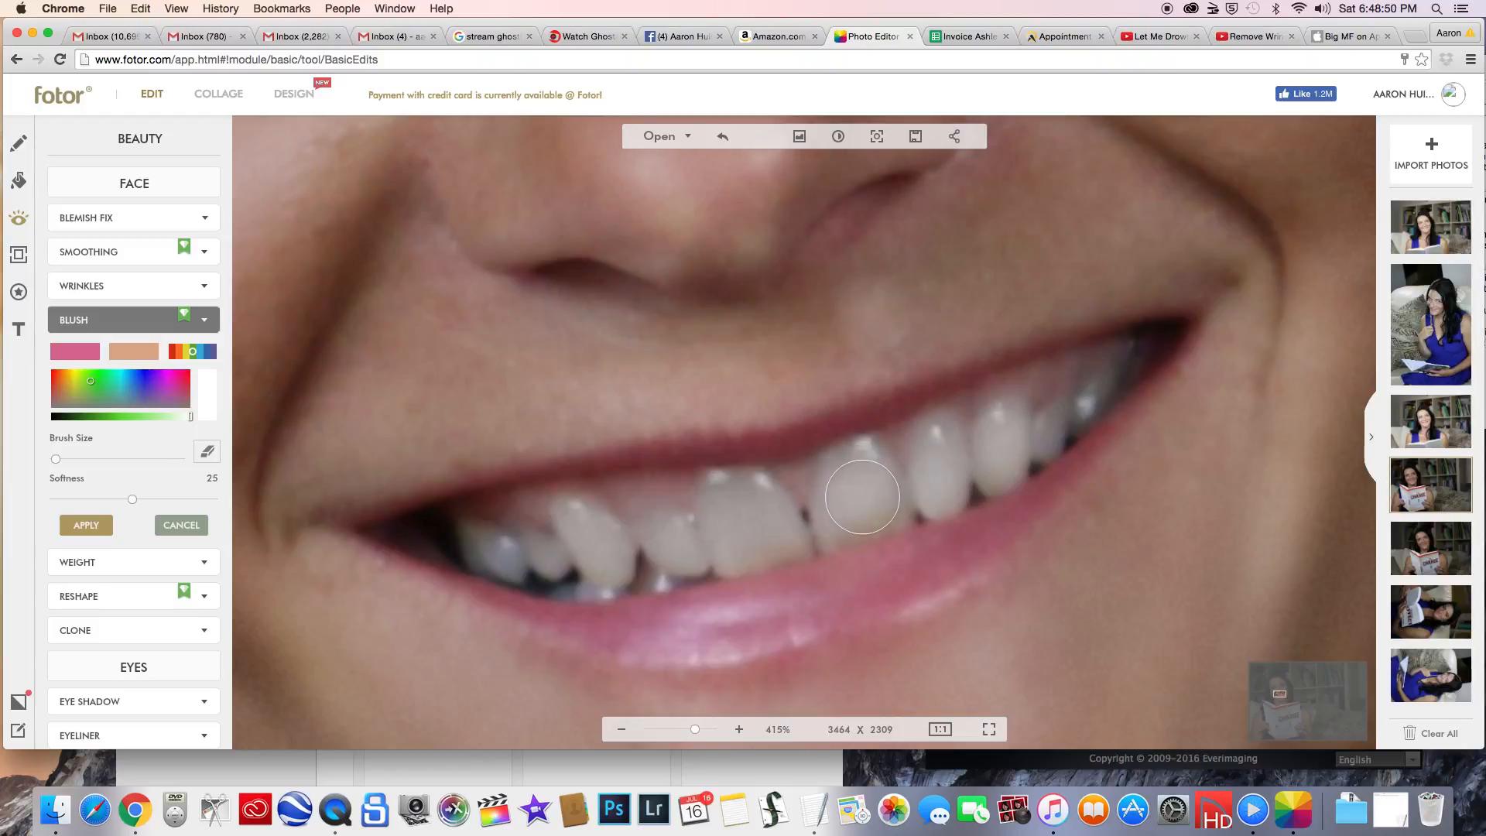
Paint white Blush over the large front tooth and the remaining upper teeth on the image's left side.
left_click(770, 536)
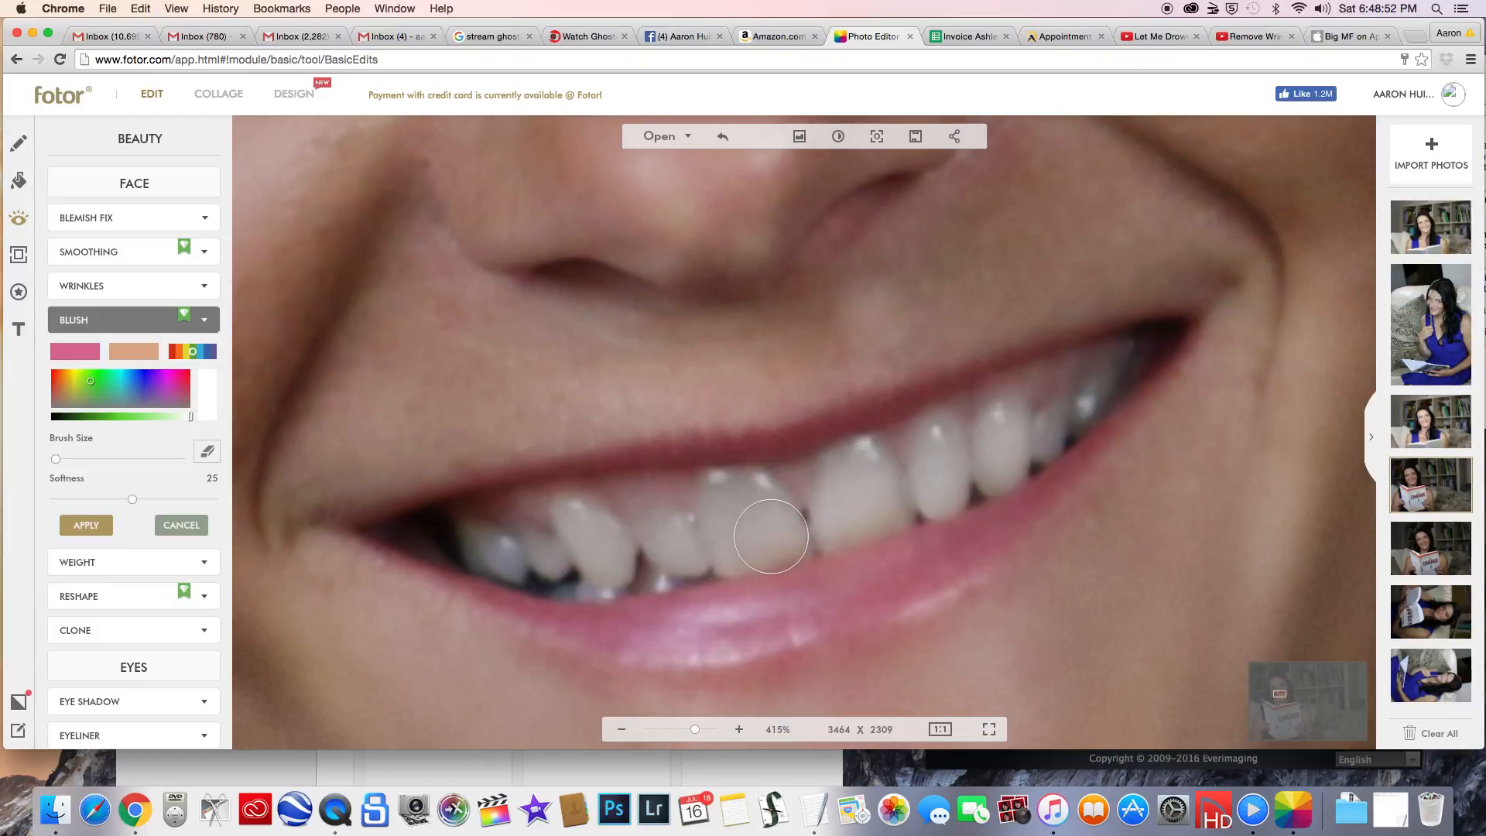
left_click(745, 498)
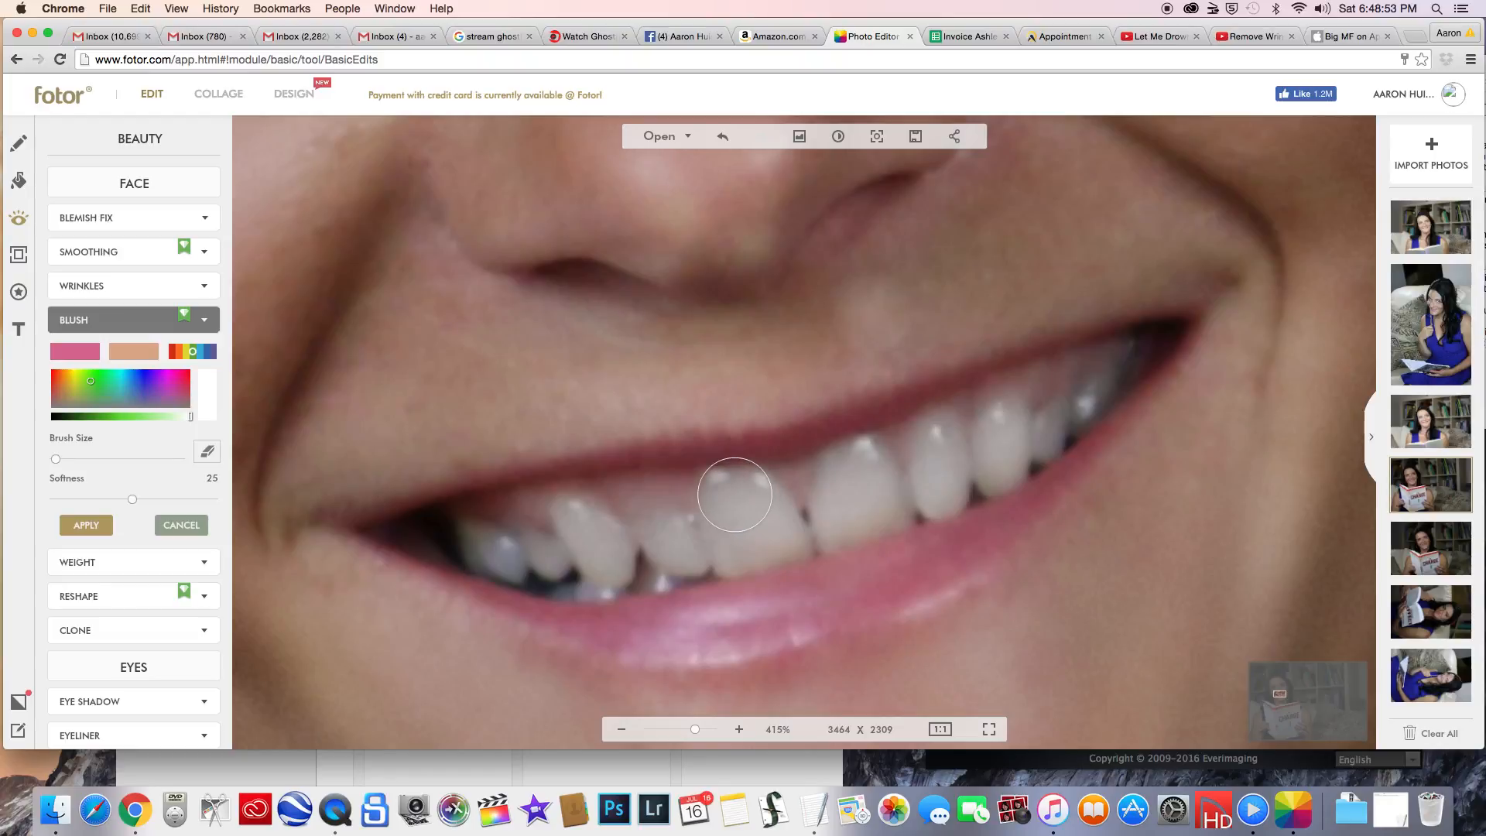
left_click(723, 539)
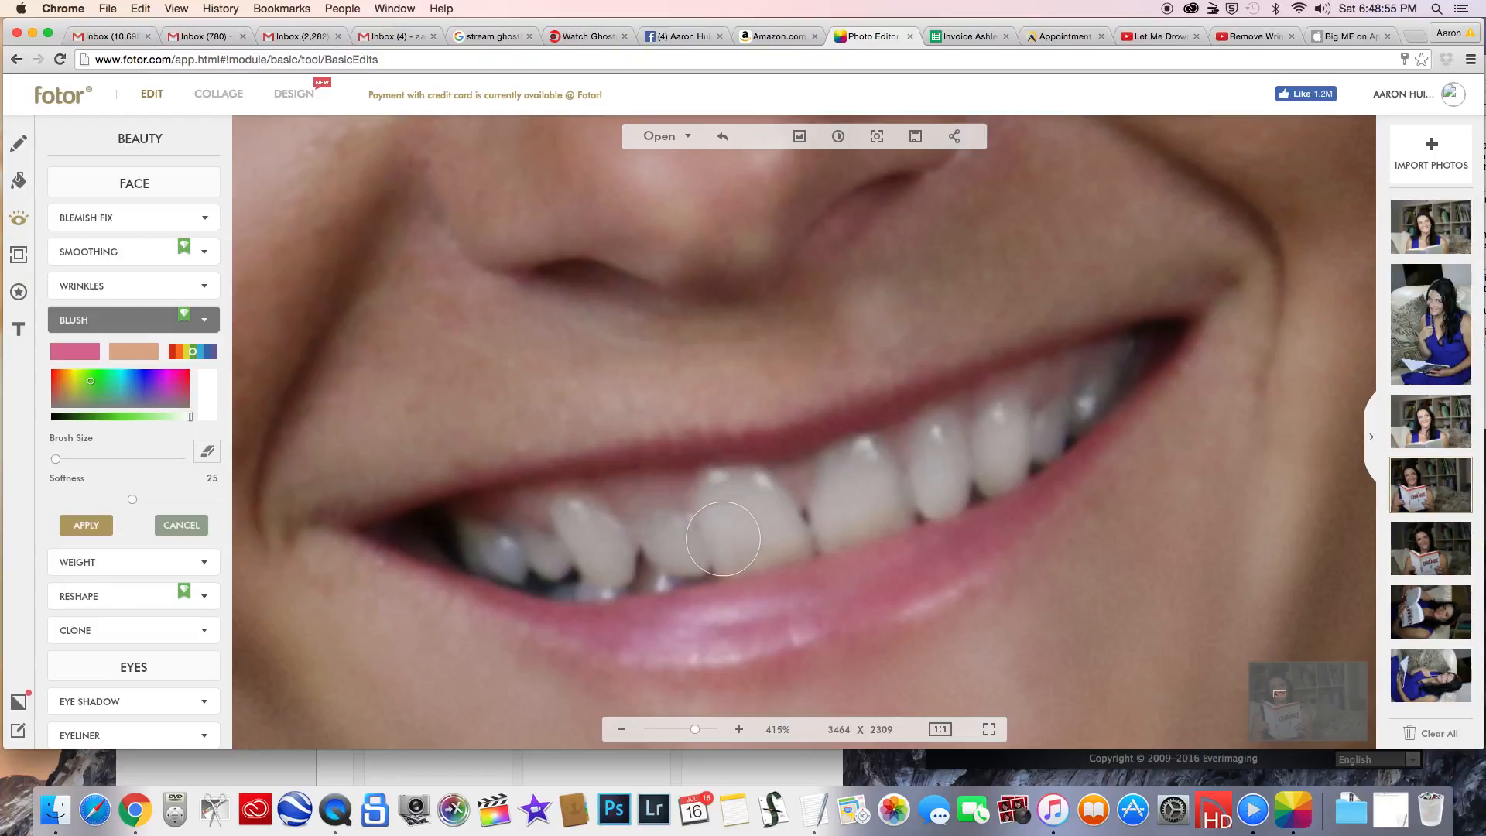
left_click(662, 537)
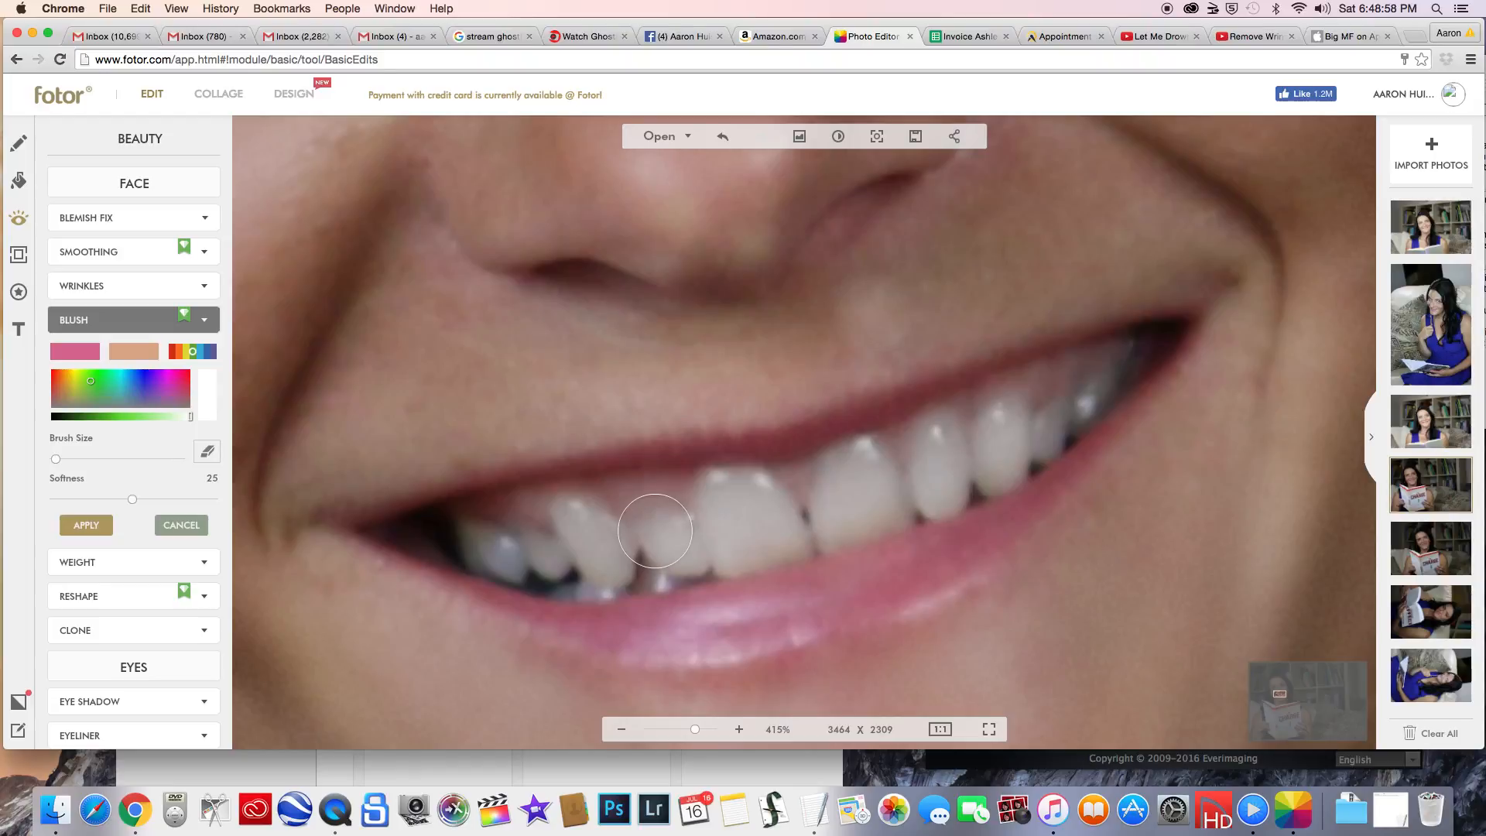
left_click(589, 546)
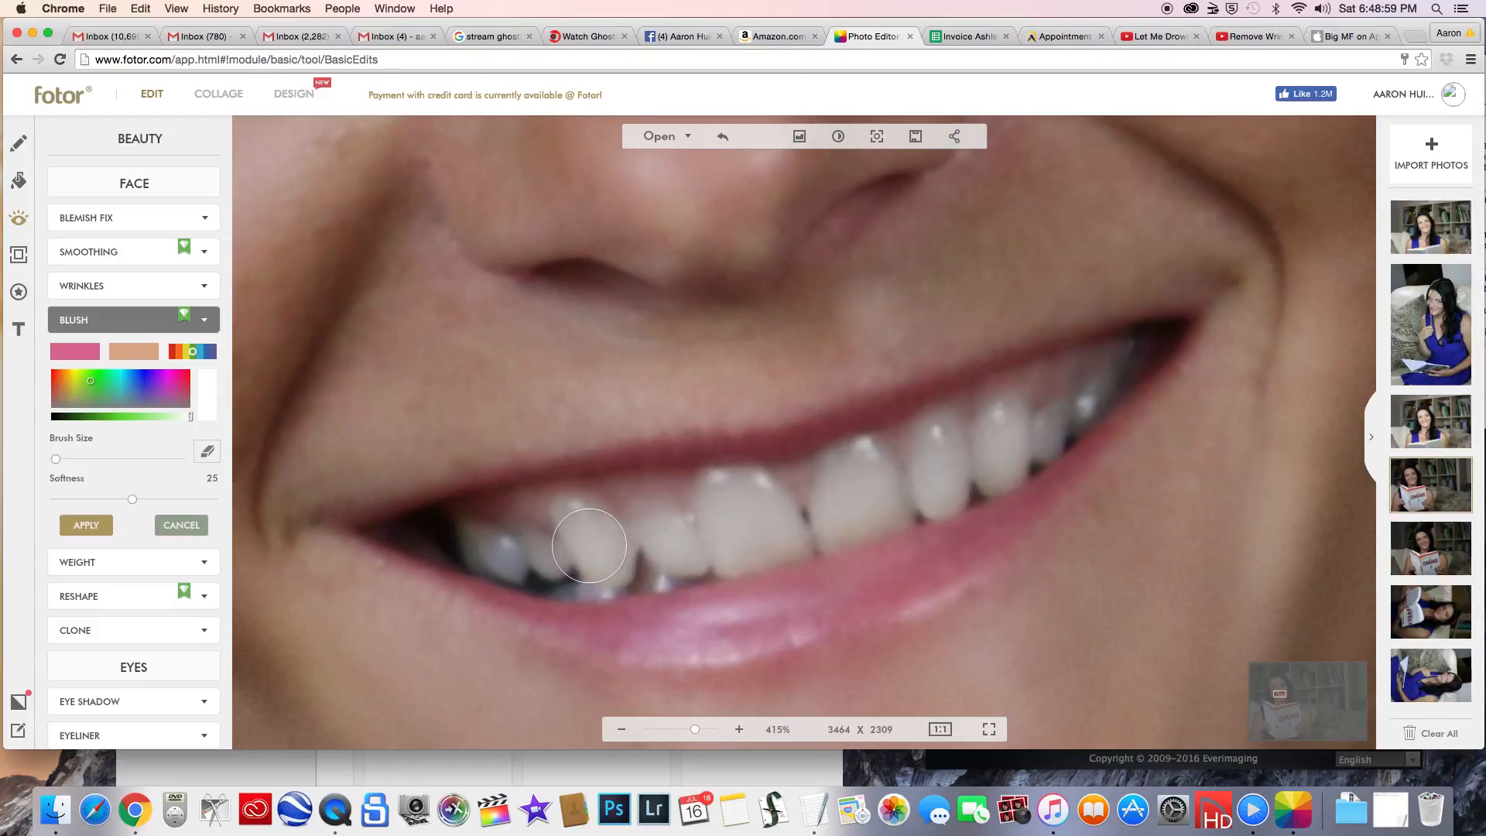
left_click(544, 544)
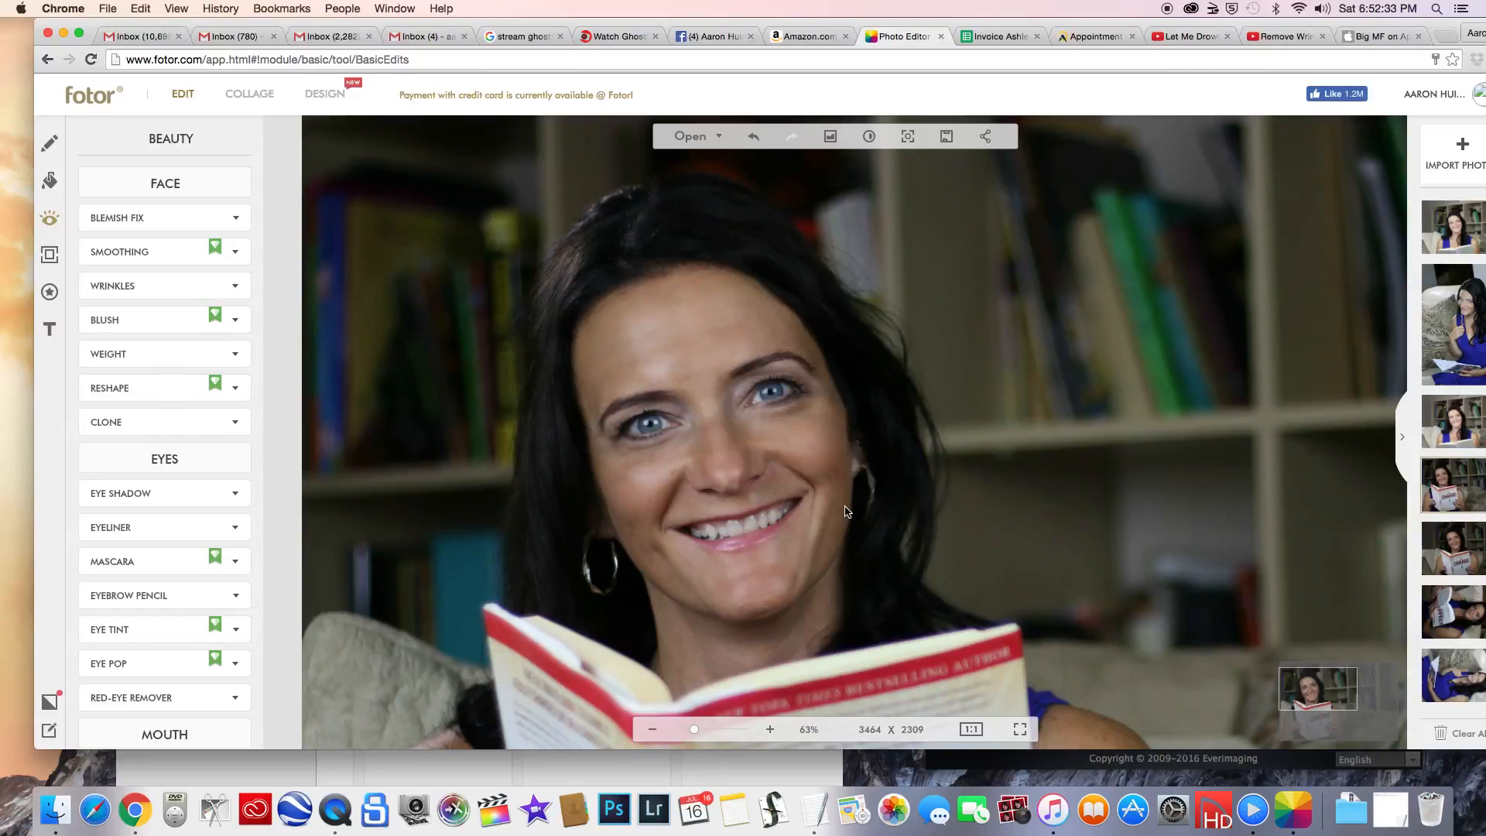
Retouch the woman's neck with Wrinkles, using a smaller brush and Years Recovered at 30, and apply it.
scroll(768, 569, "up", 3)
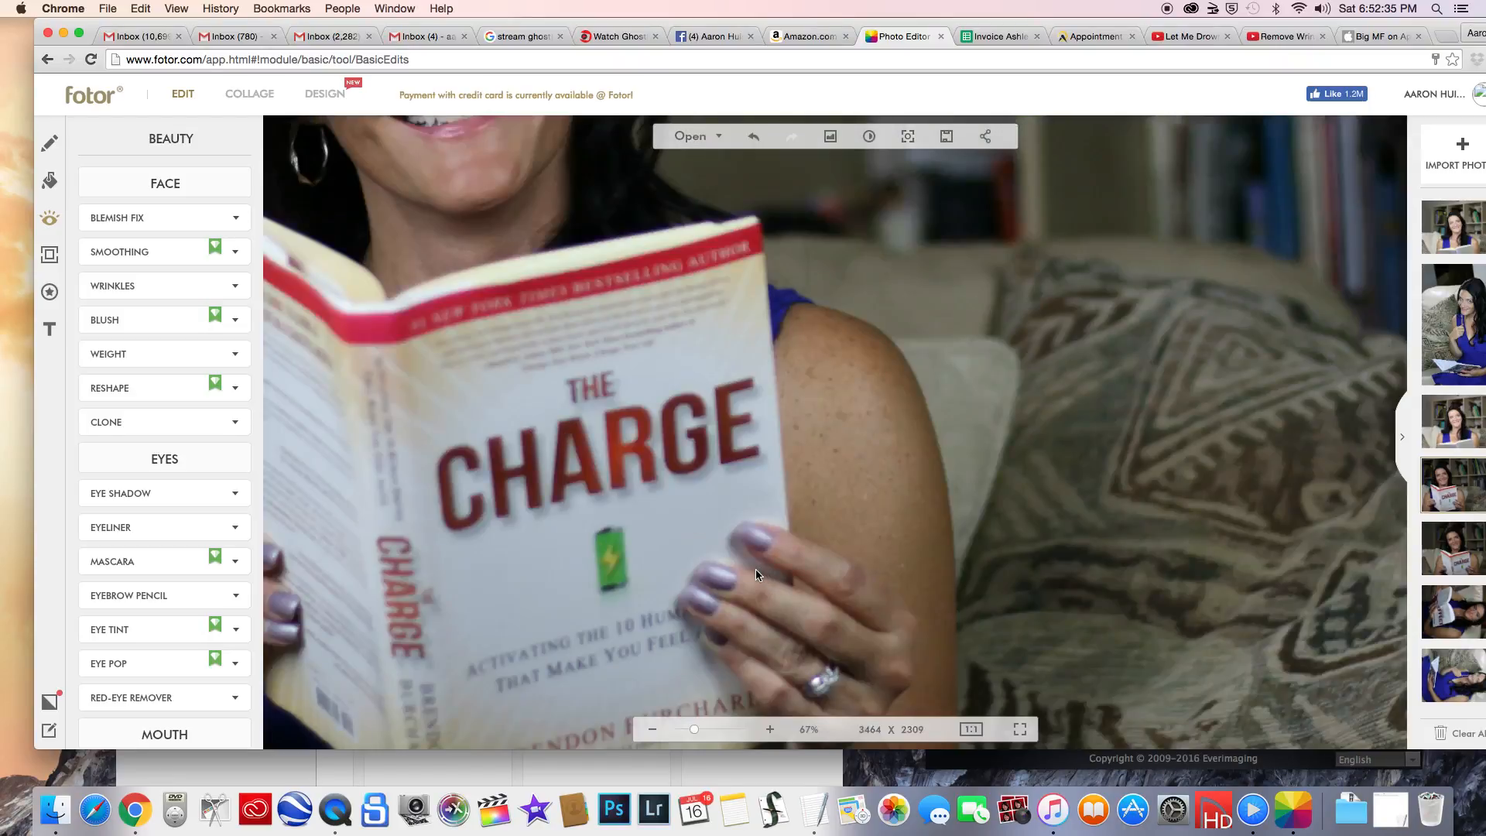
scroll(627, 438, "down", 2)
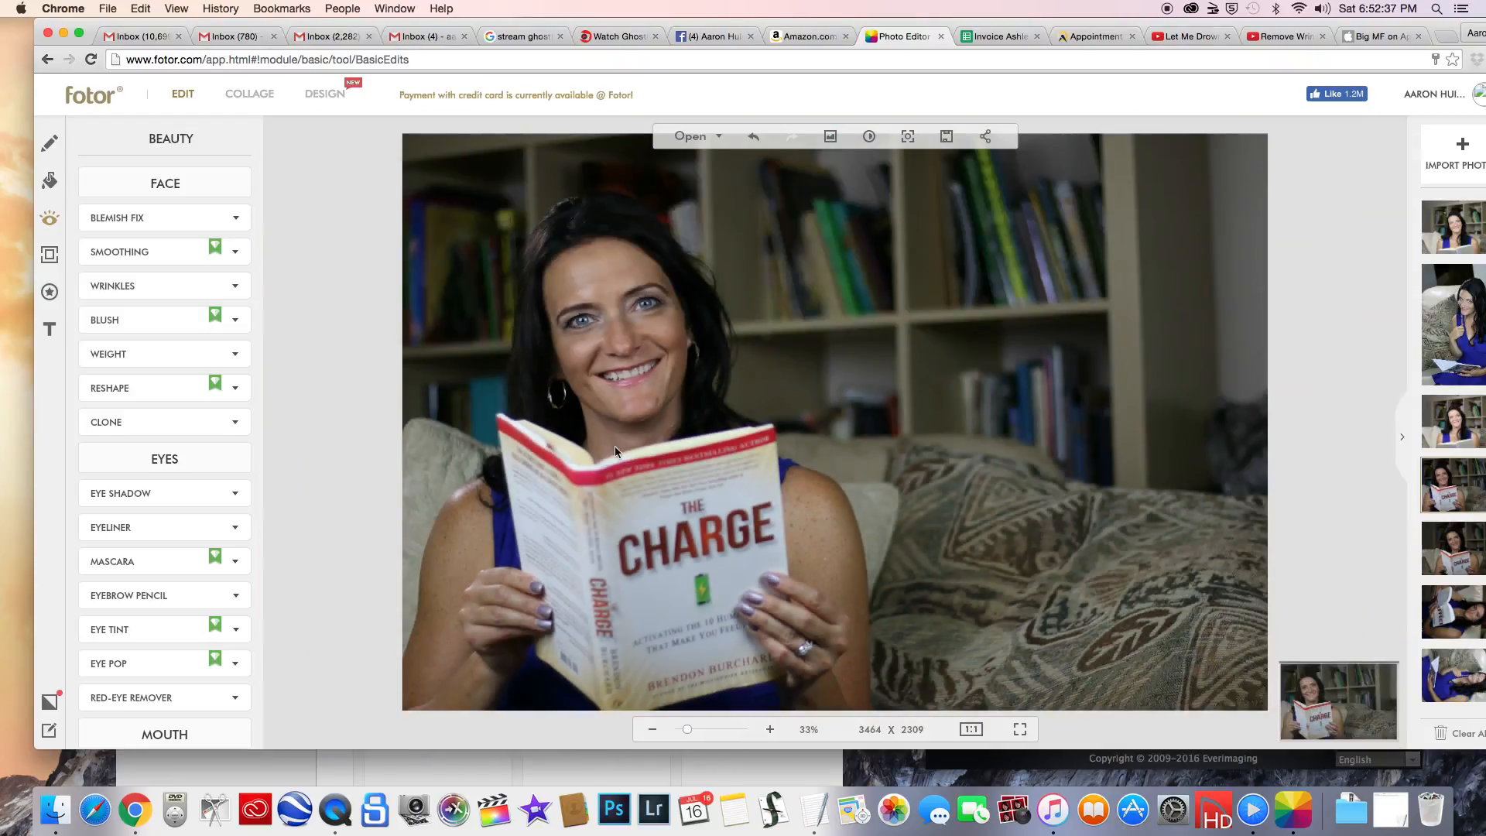
left_click(151, 354)
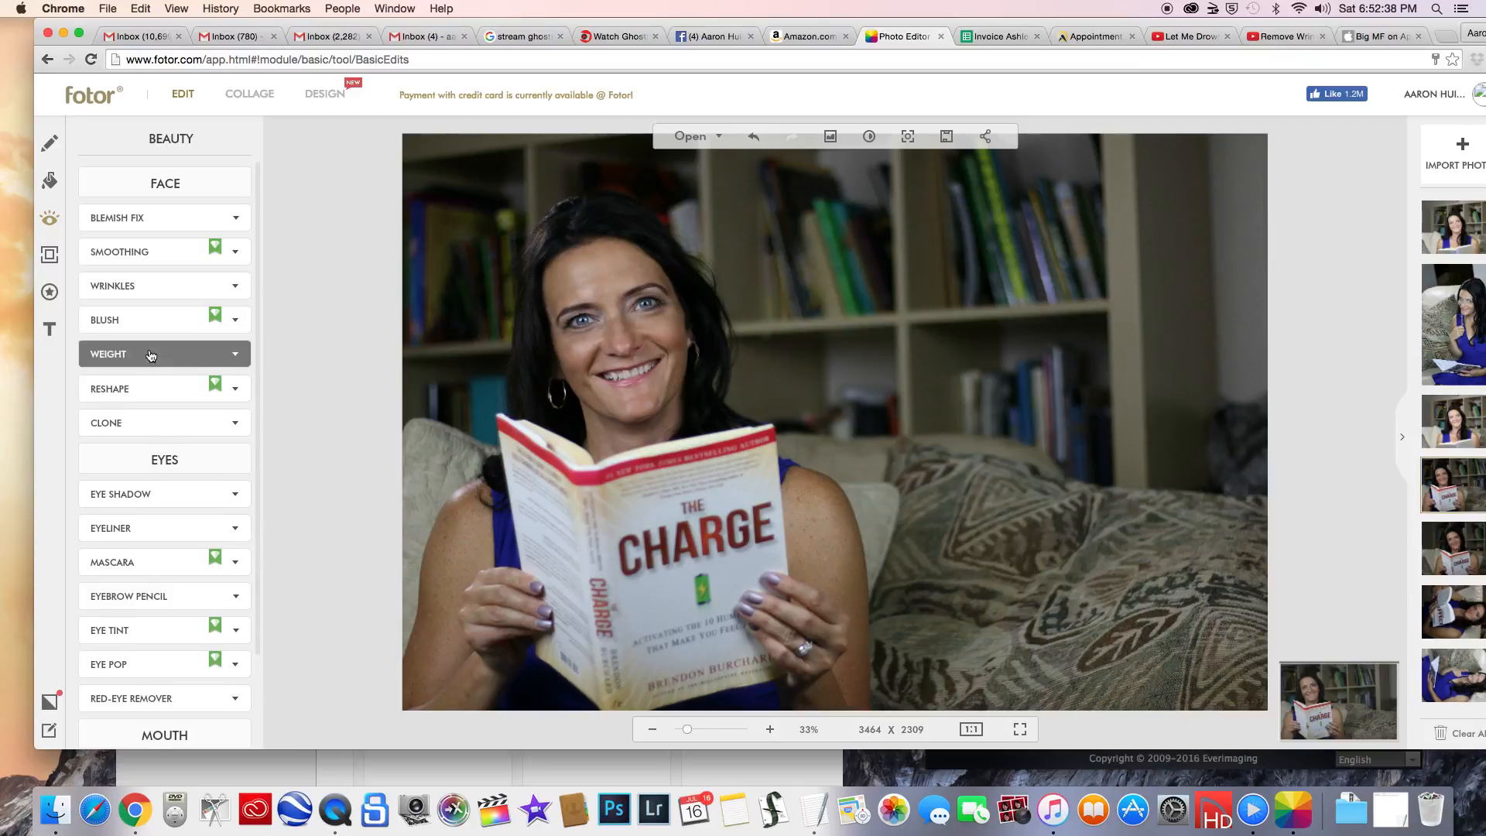
left_click(153, 285)
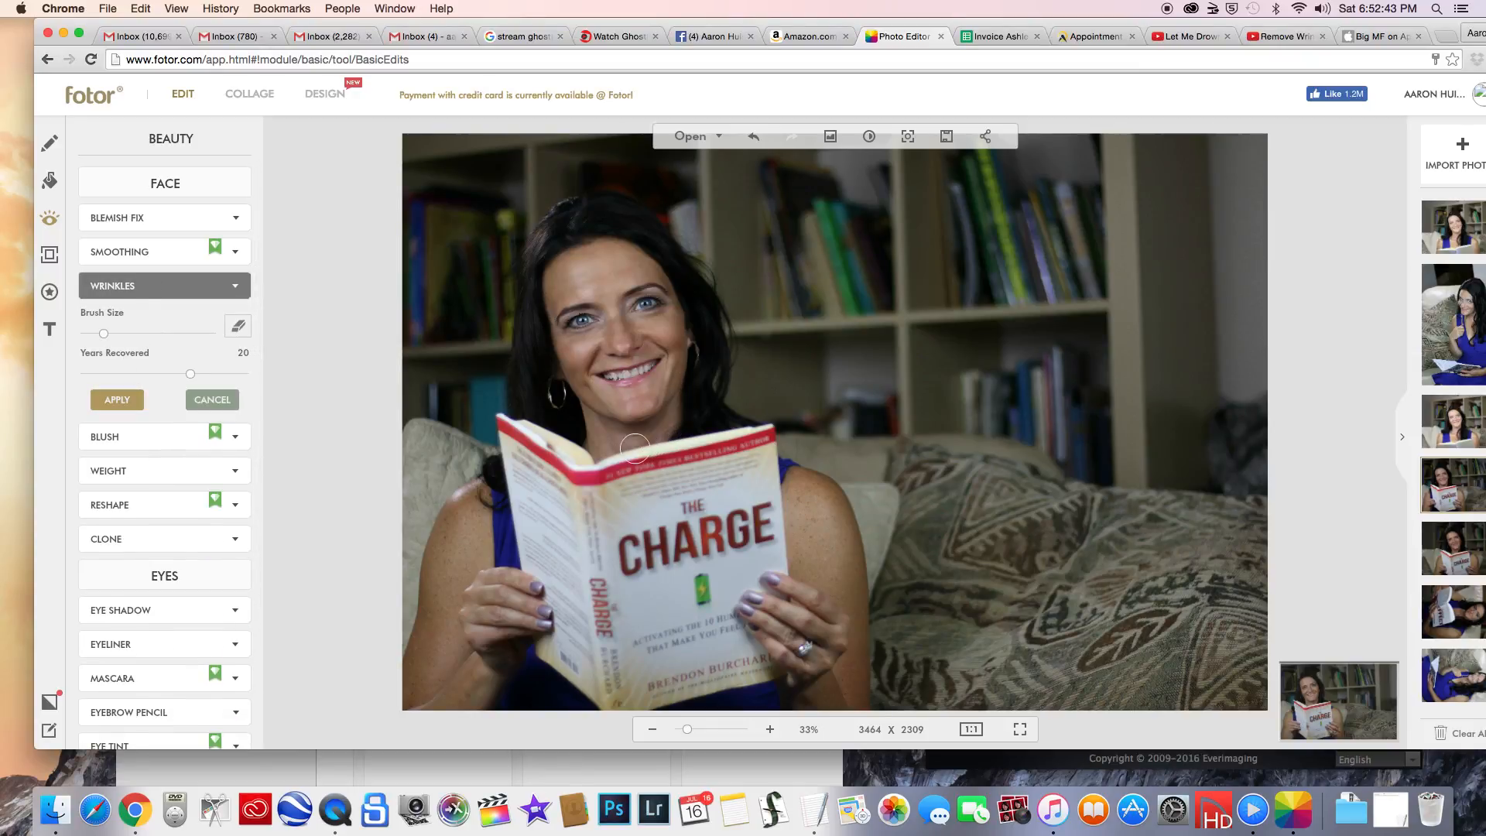
left_click_drag(190, 374, 255, 378)
scroll(622, 432, "up", 2)
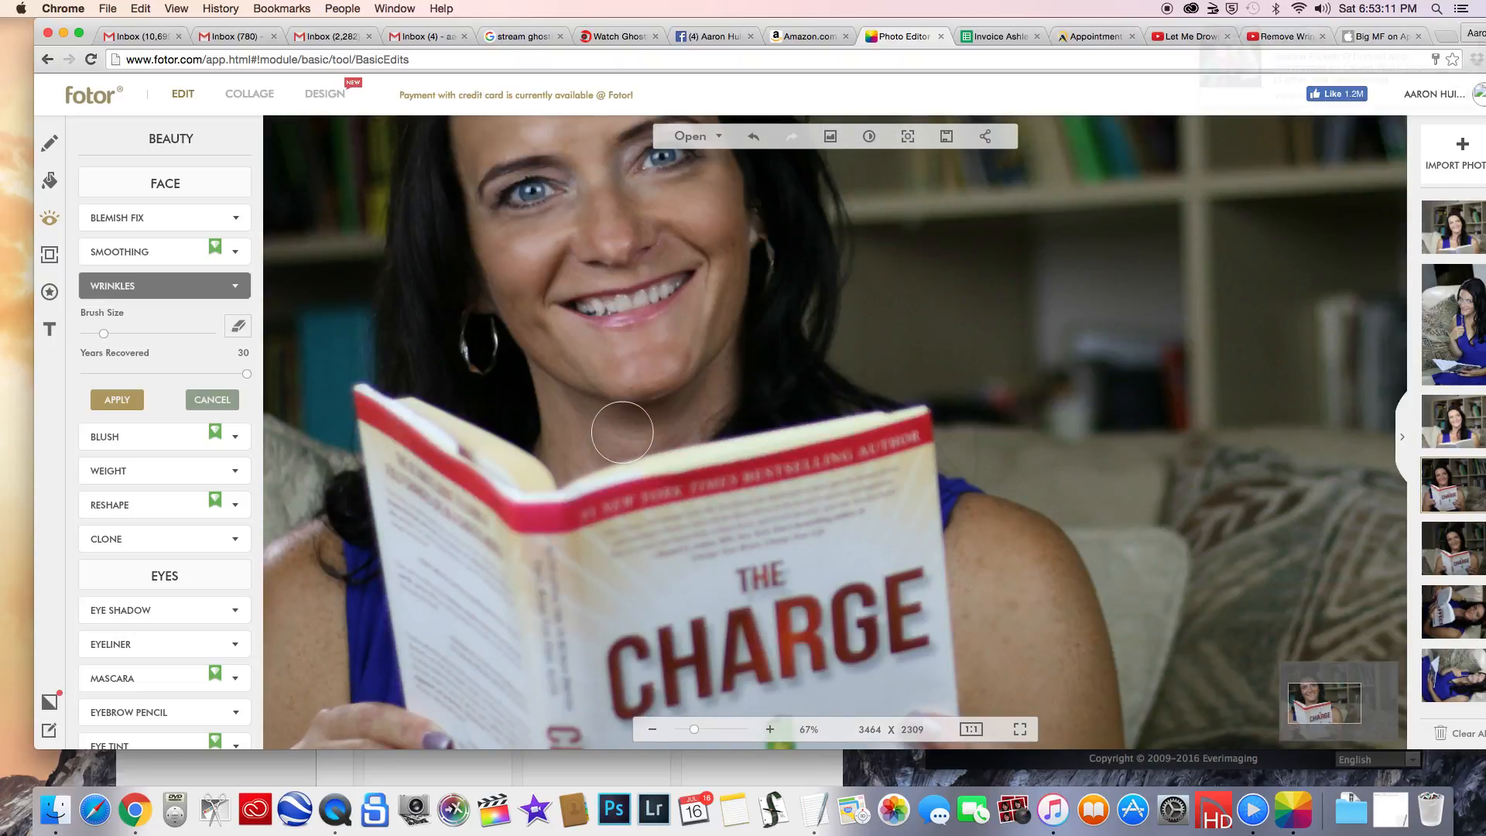
scroll(622, 431, "up", 2)
left_click_drag(98, 337, 87, 336)
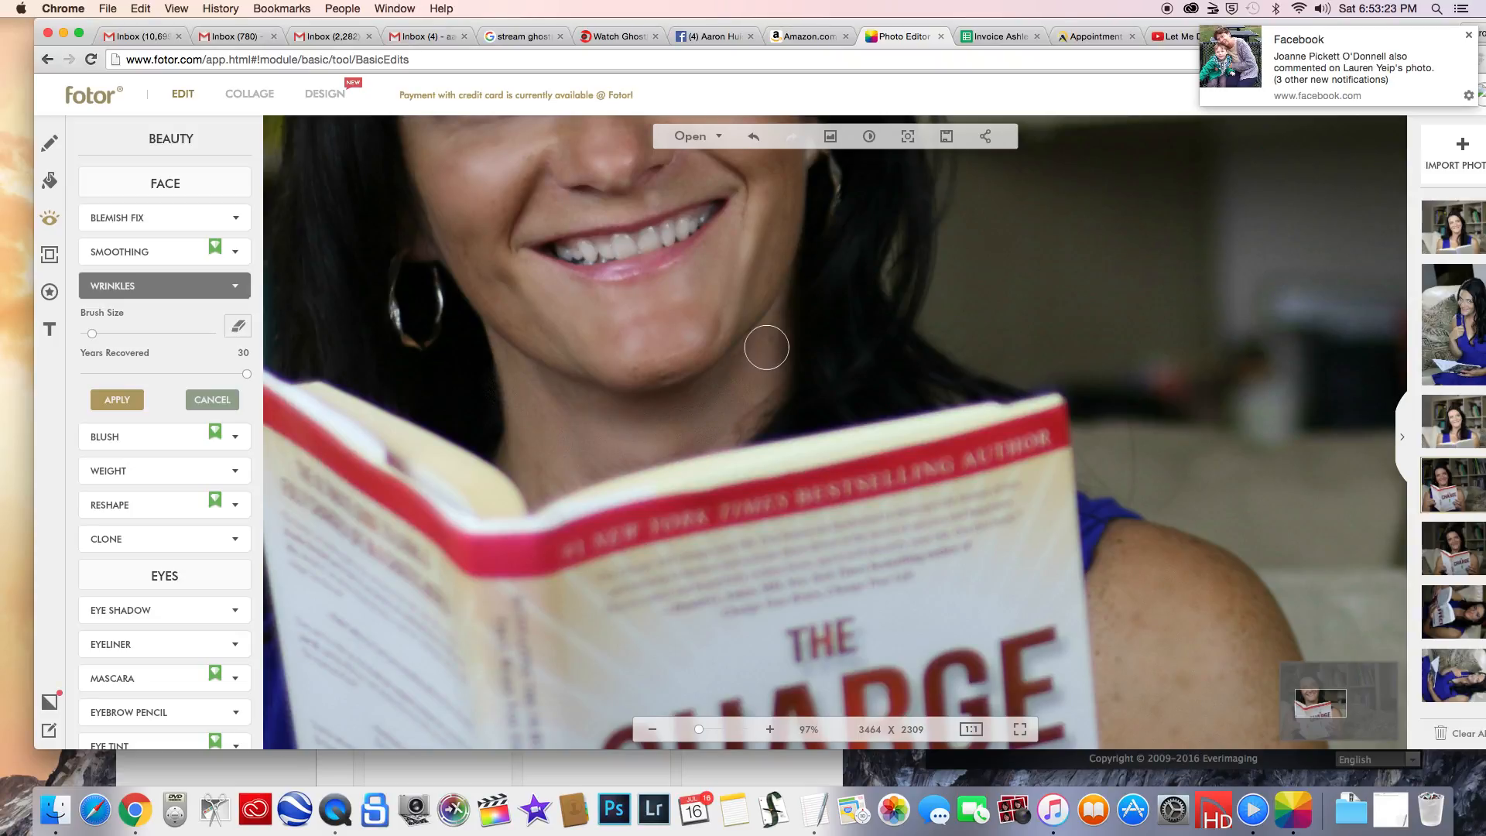
left_click(119, 401)
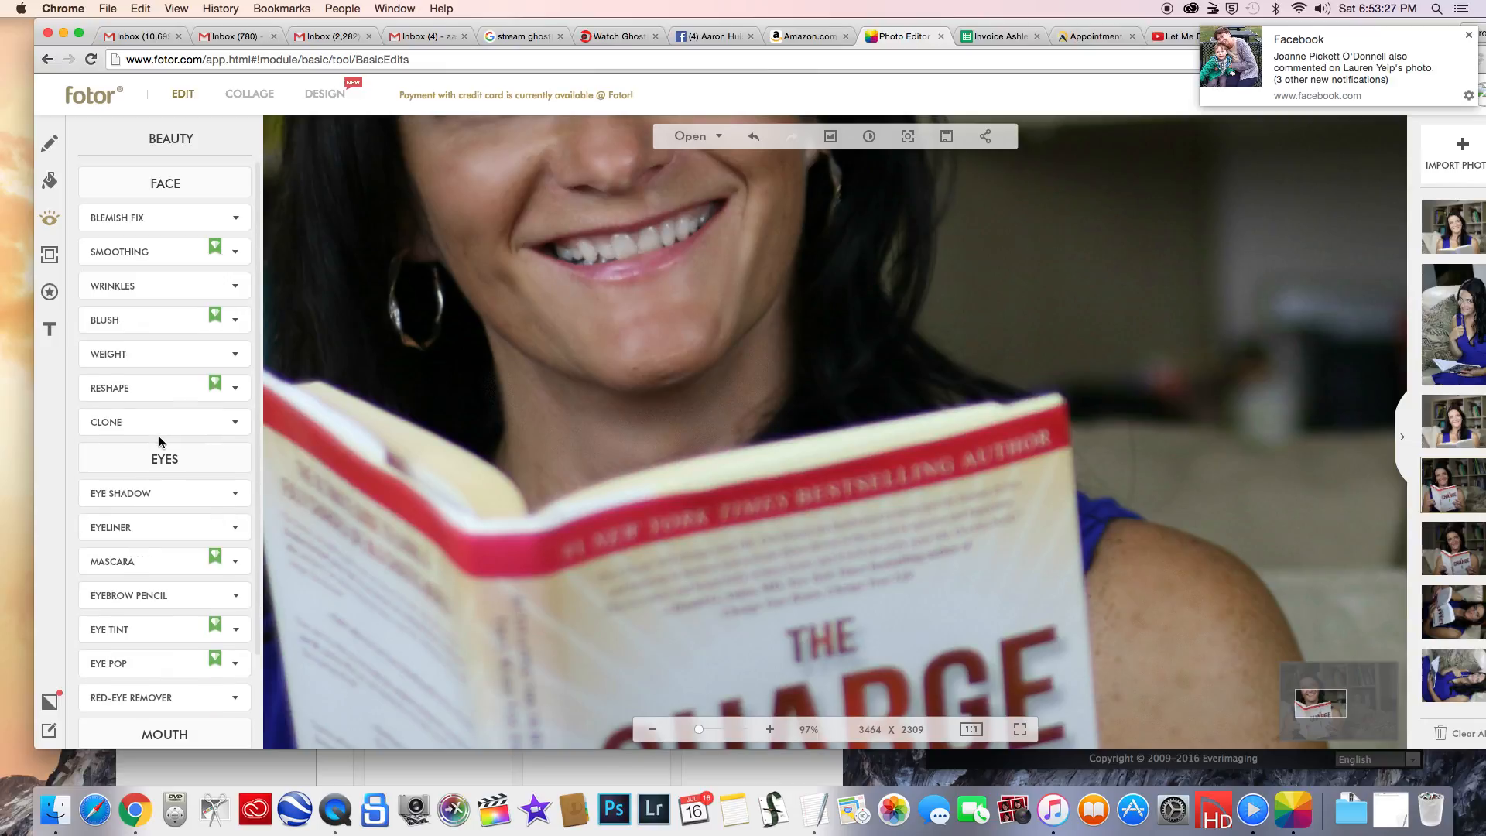
Try Blush in the lightest skin tone over the chin and neck, and undo it.
left_click(165, 352)
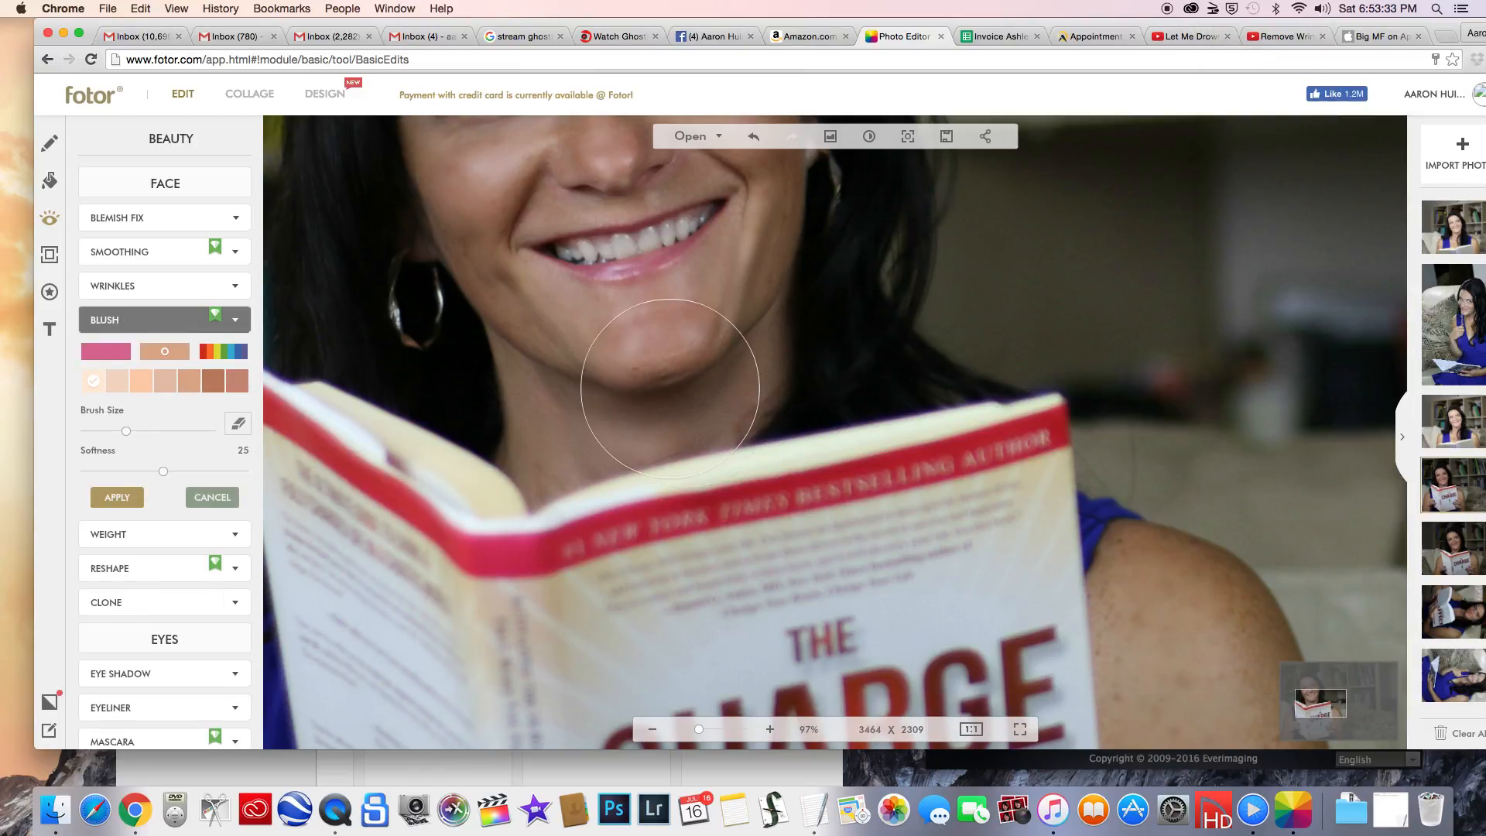
left_click(641, 382)
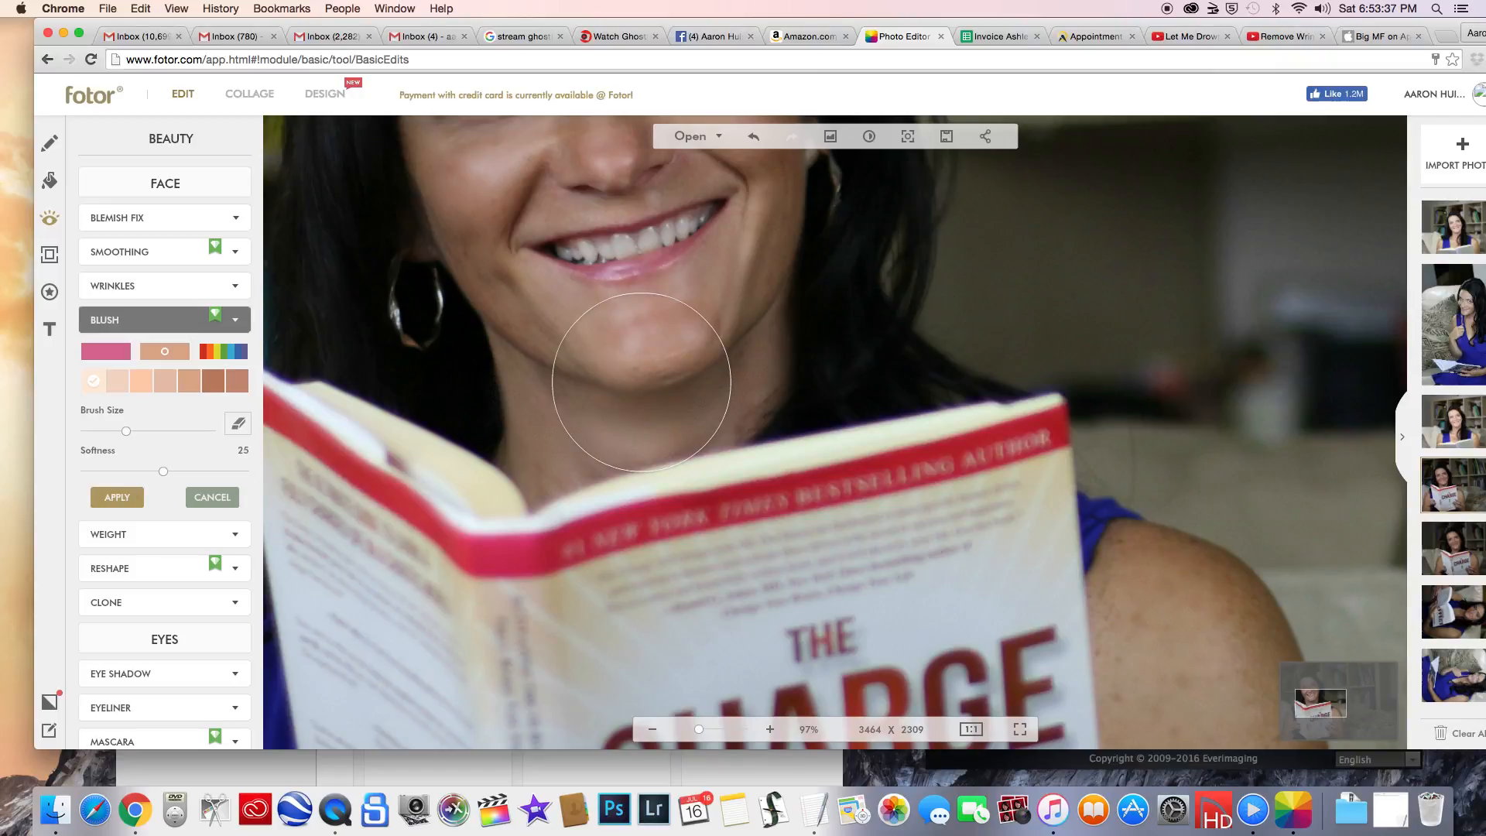
scroll(754, 462, "down", 5)
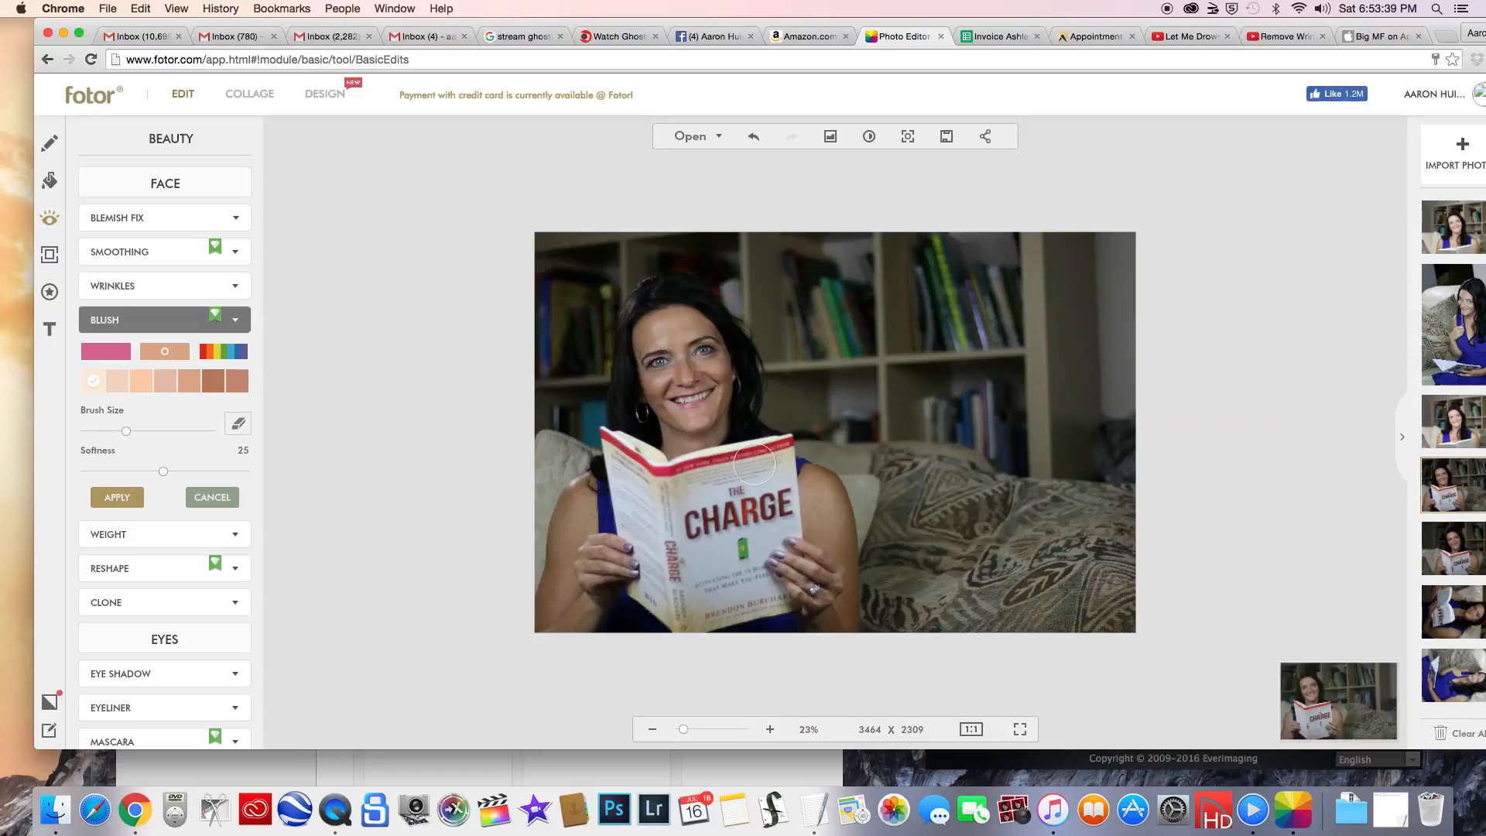
scroll(848, 494, "up", 4)
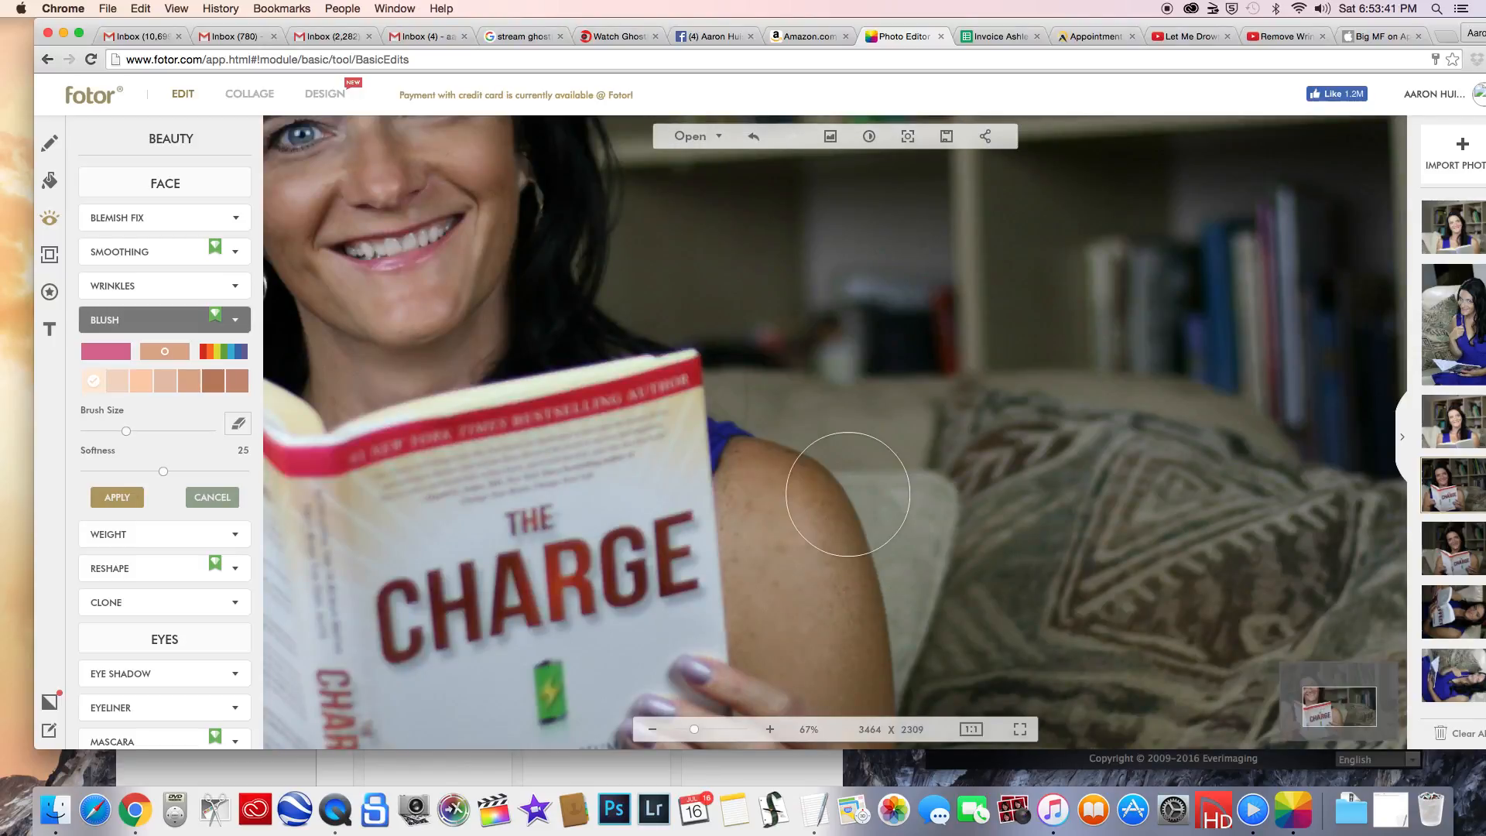
scroll(847, 493, "down", 2)
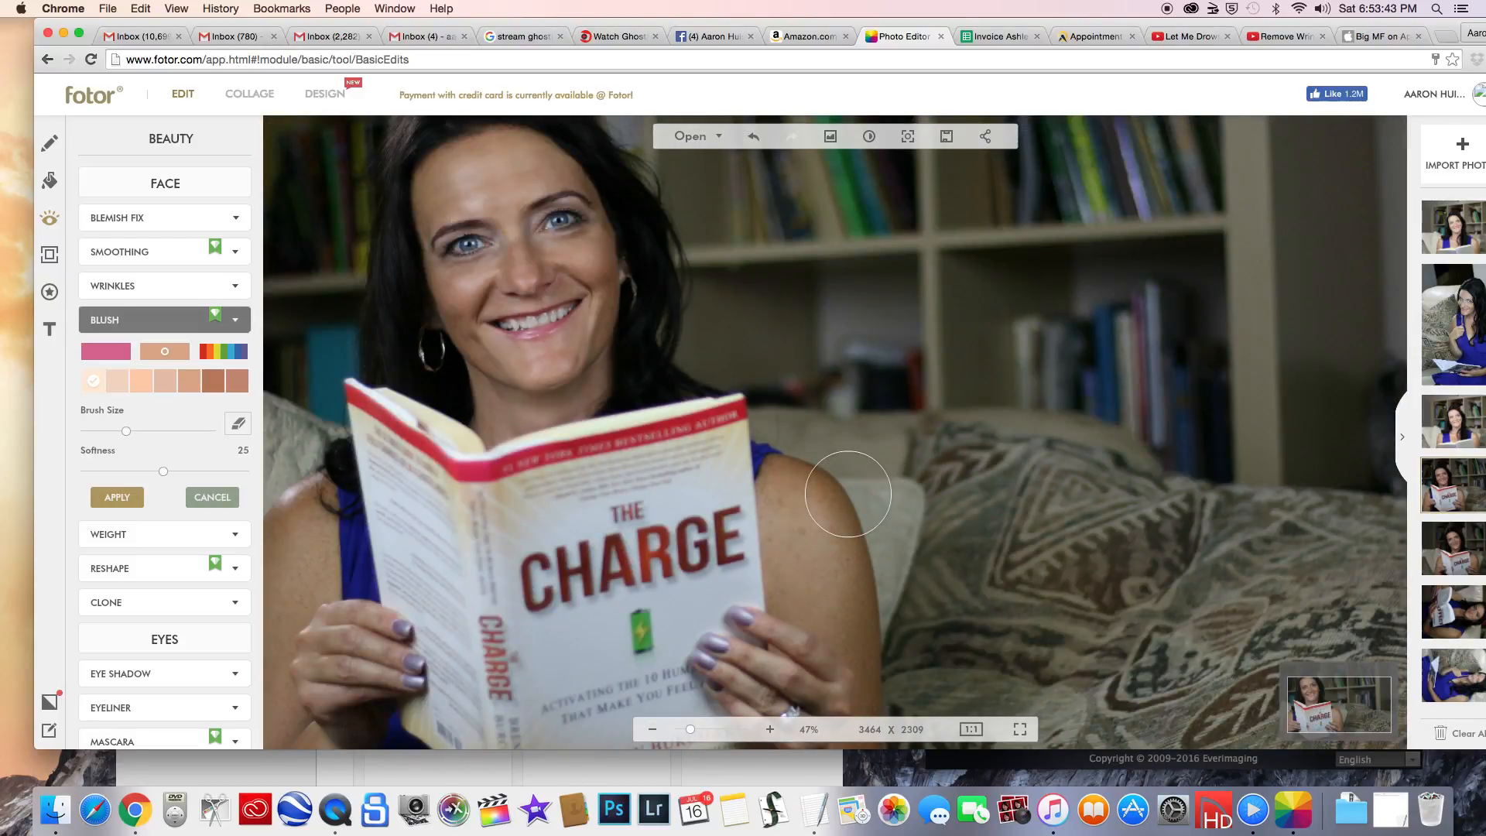
key("super+z")
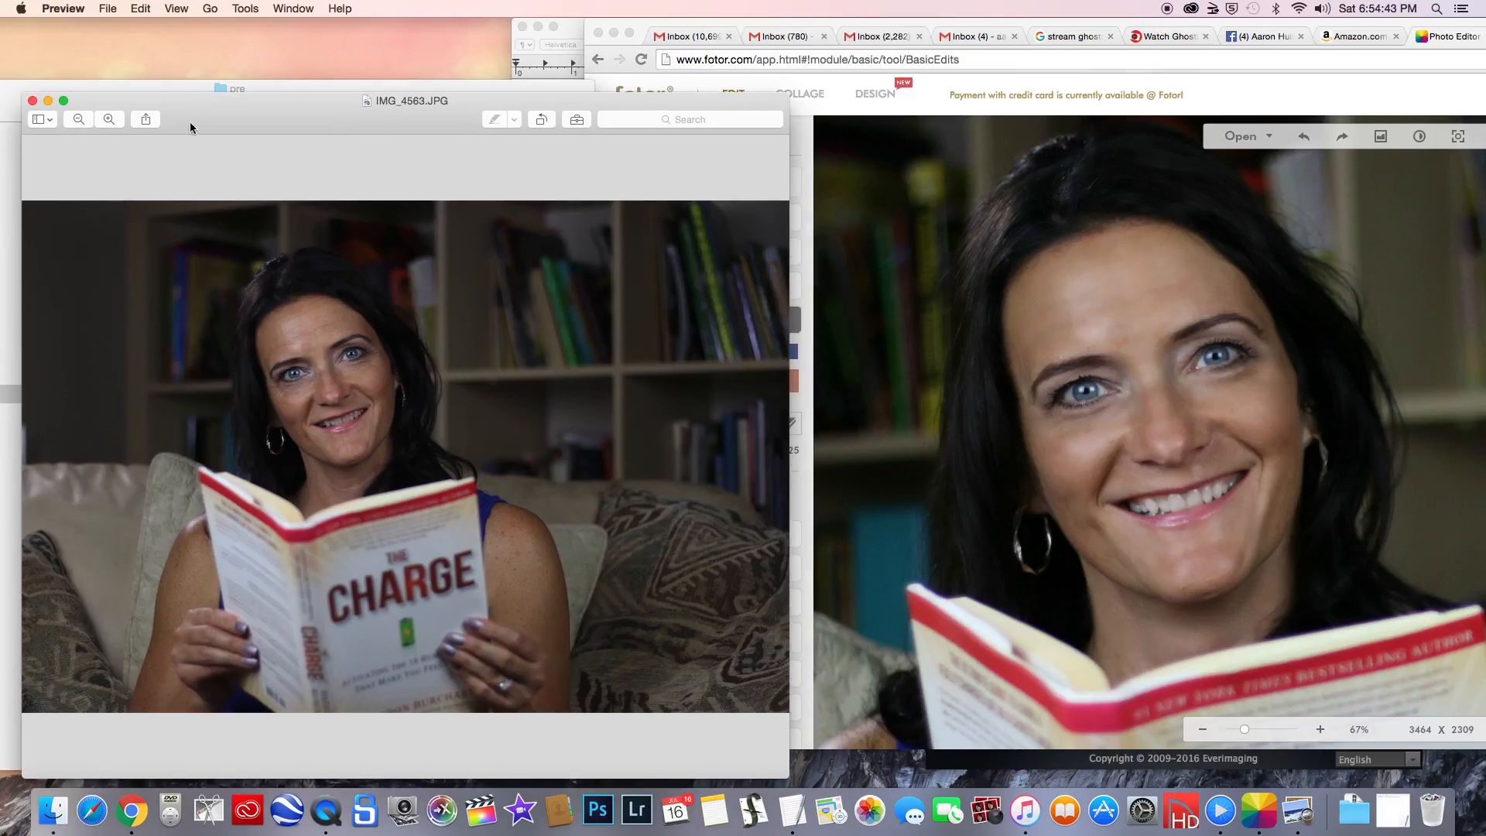
Compare the face and neck in the original IMG_4563.JPG in Preview with the retouched portrait.
left_click(109, 118)
left_click(109, 118)
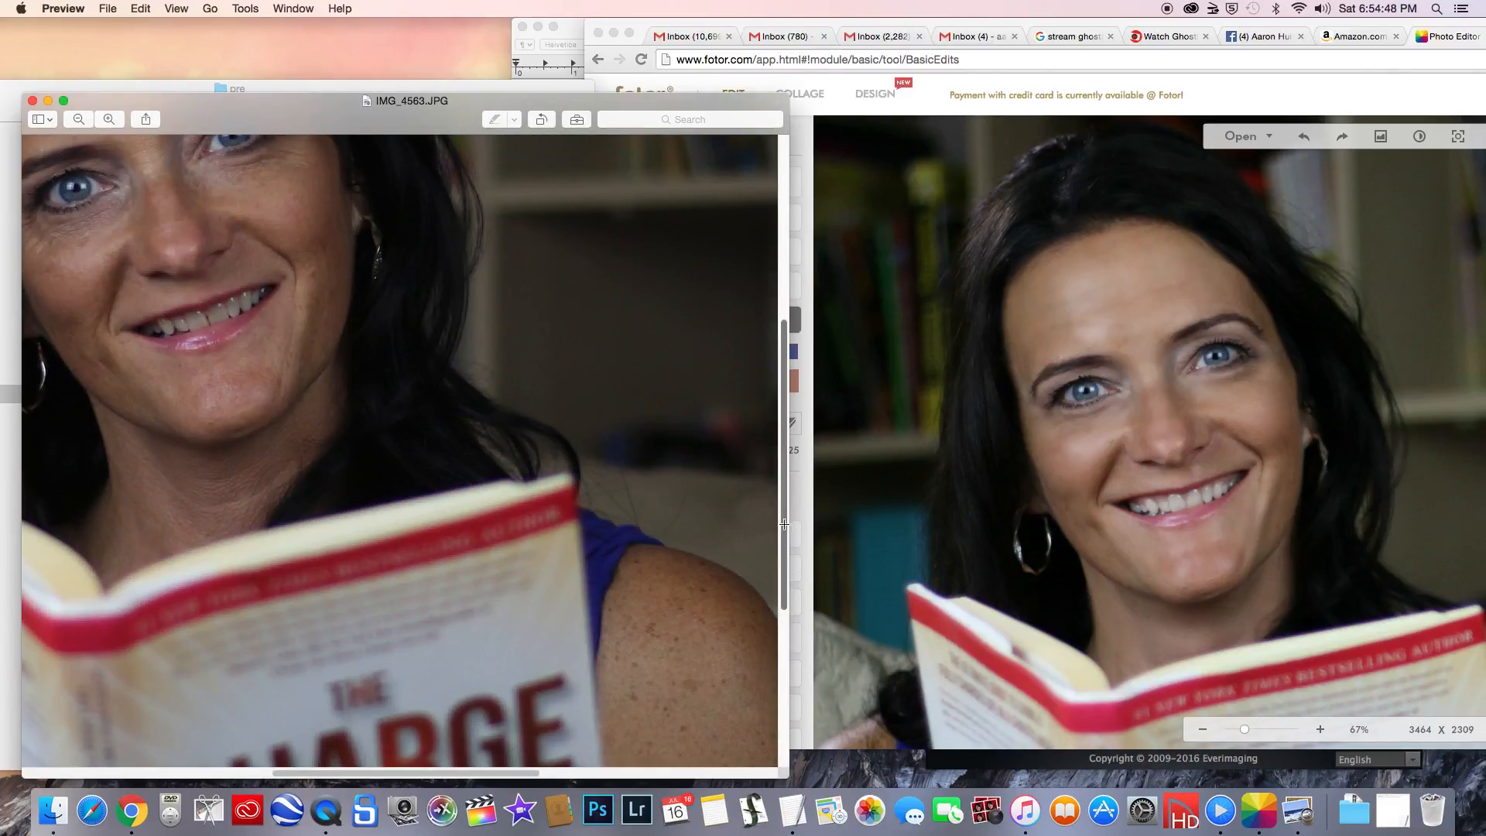
left_click(78, 120)
left_click(78, 120)
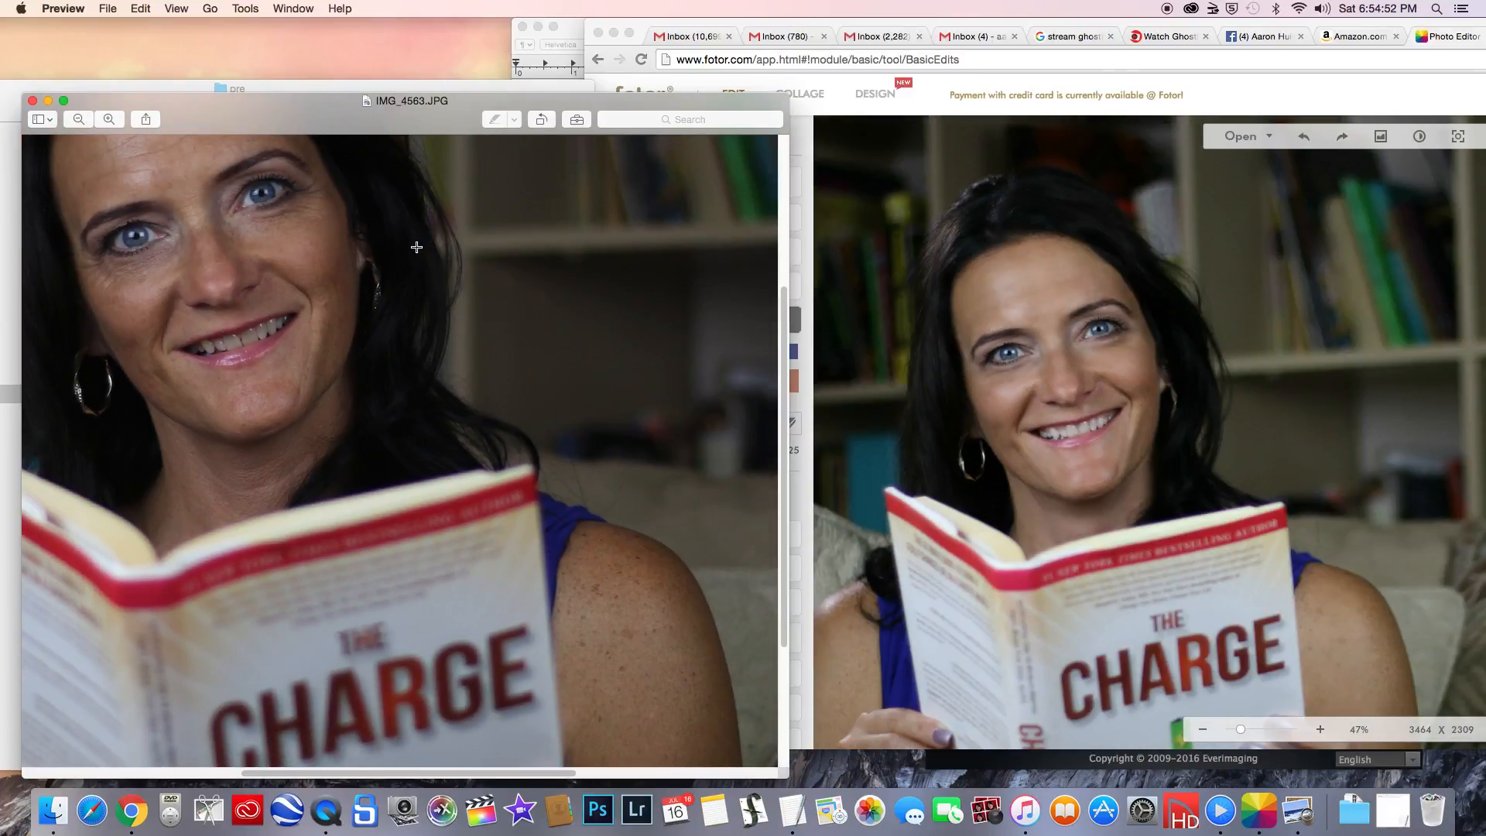
left_click(78, 121)
left_click_drag(241, 114, 353, 228)
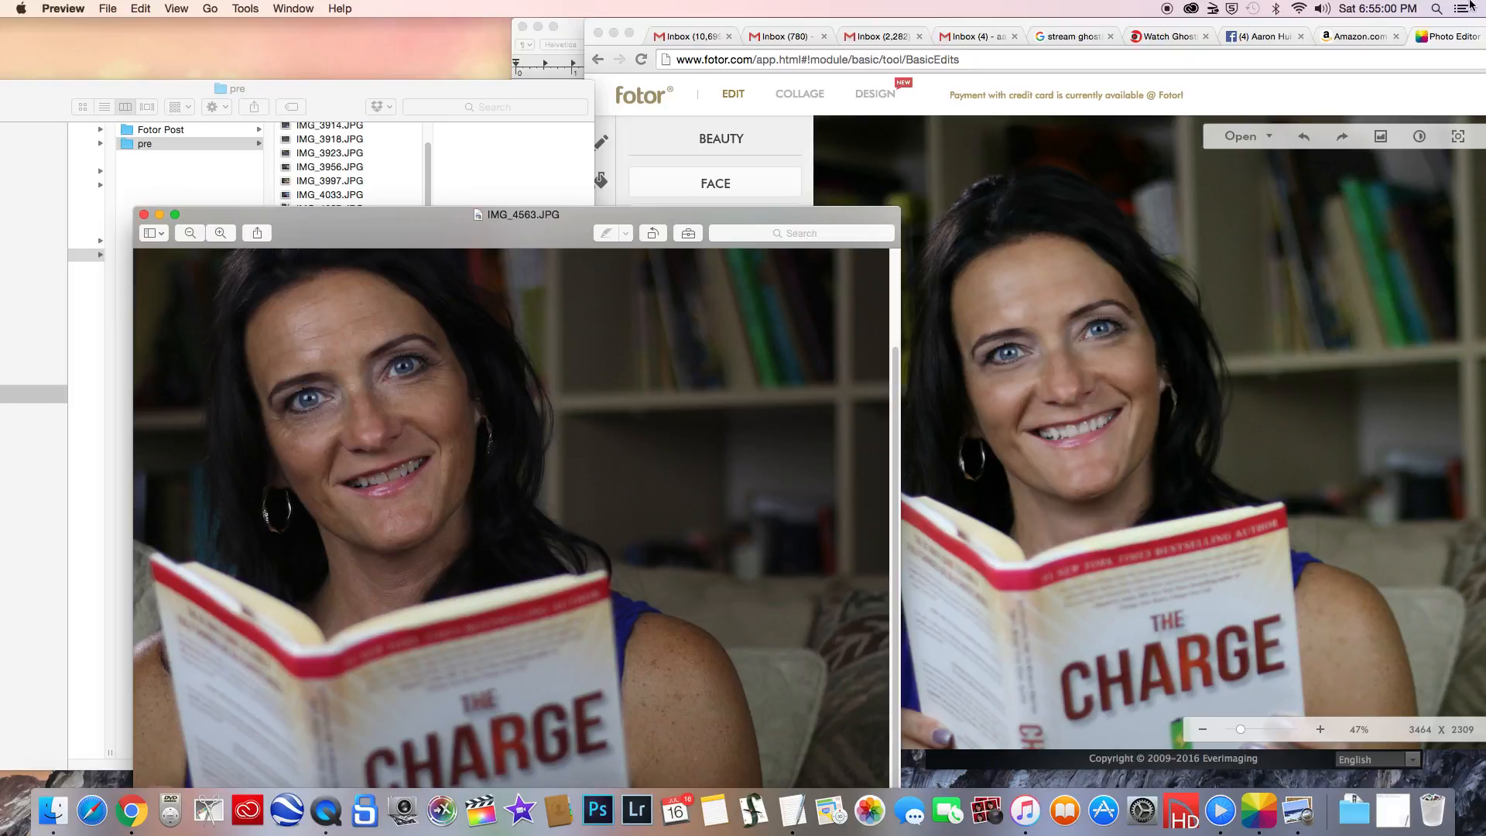
Switch back to the Fotor browser window and examine the retouched face and the whole photo.
left_click_drag(1083, 31, 676, 36)
scroll(880, 399, "up", 5)
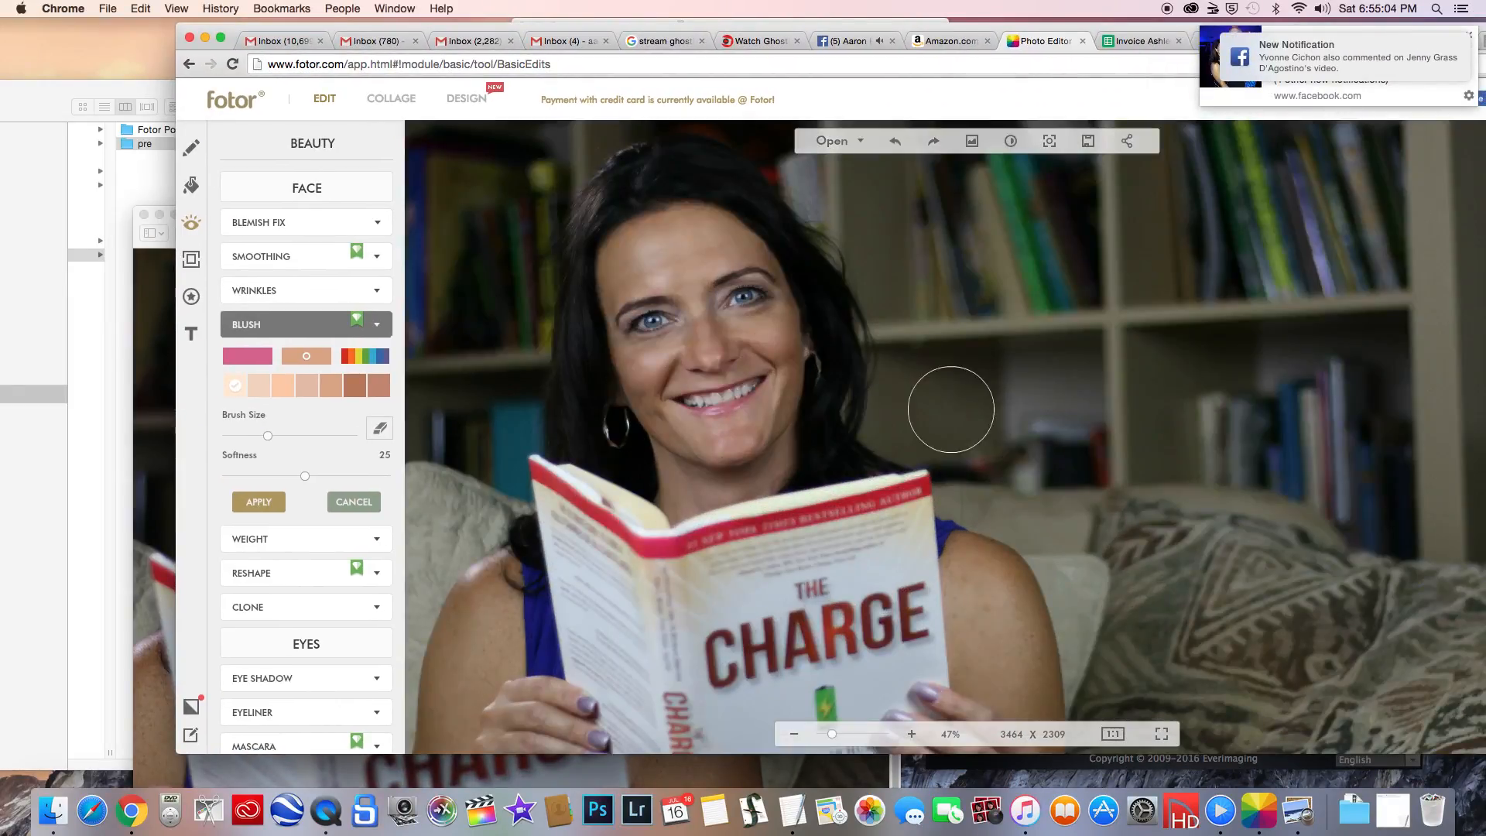
scroll(1094, 421, "down", 1)
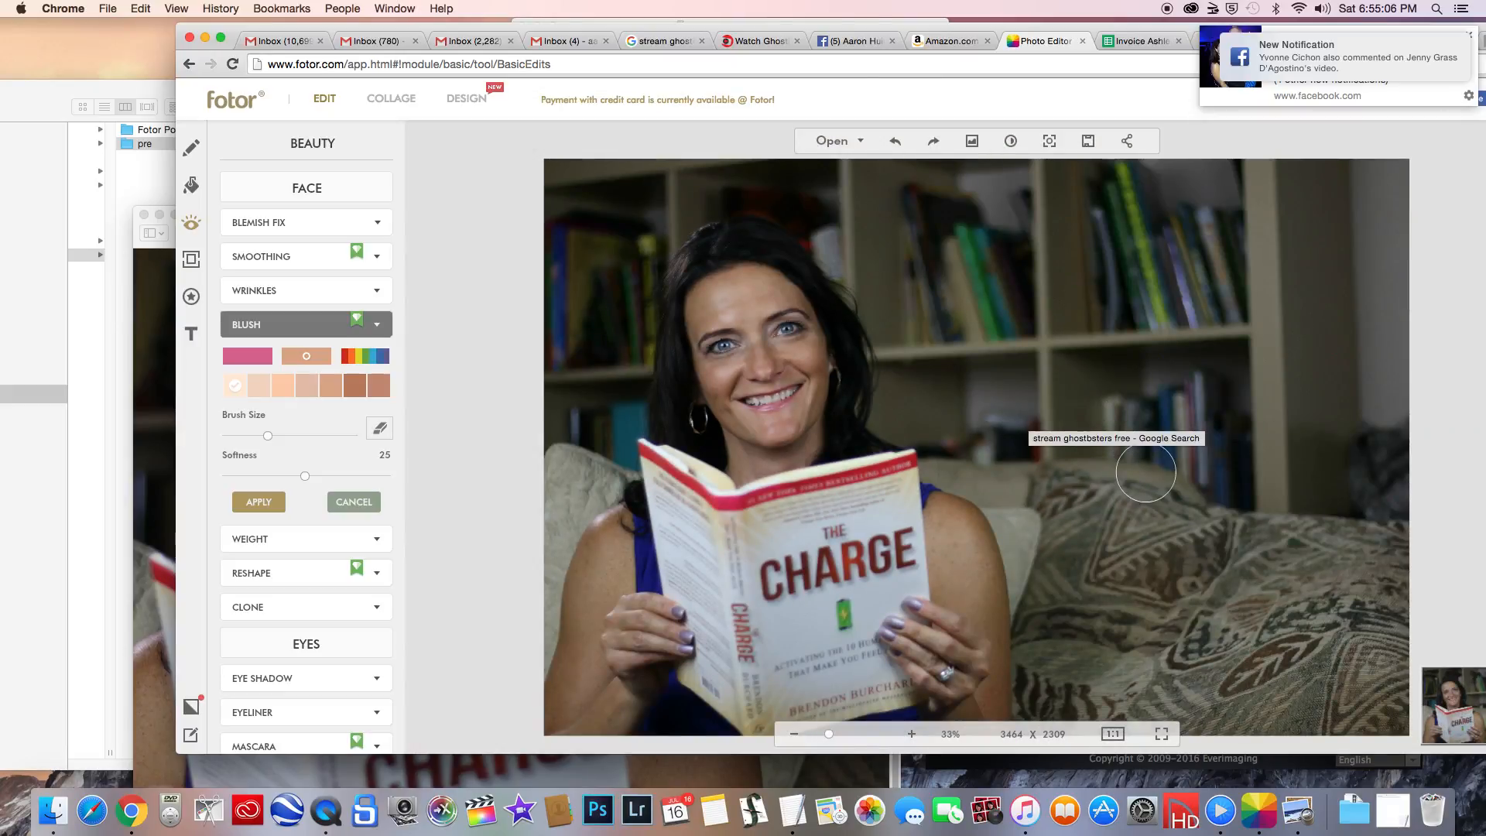
scroll(725, 280, "down", 2)
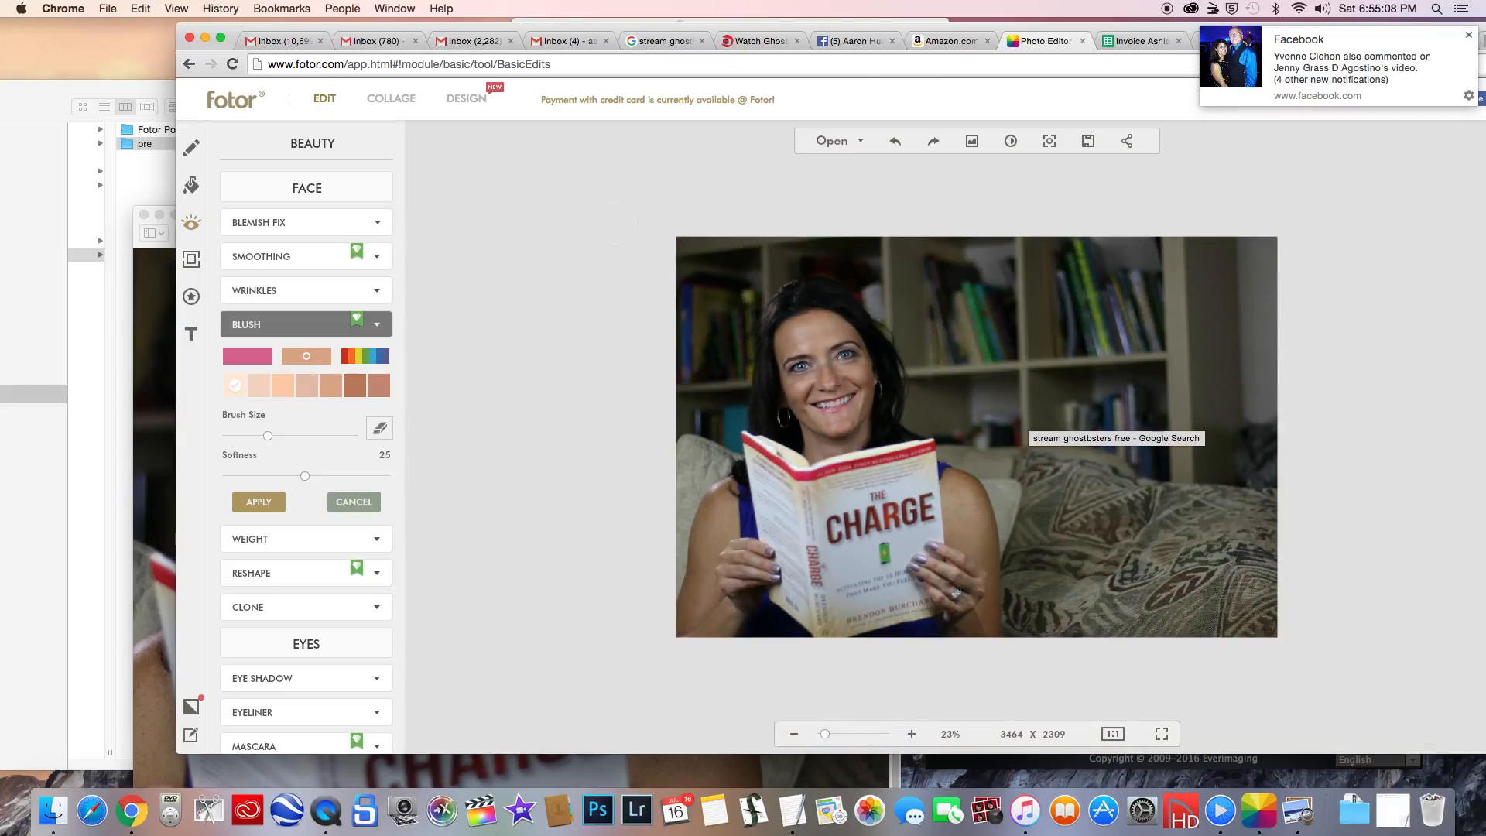
scroll(544, 226, "up", 5)
scroll(471, 224, "up", 1)
scroll(514, 223, "down", 2)
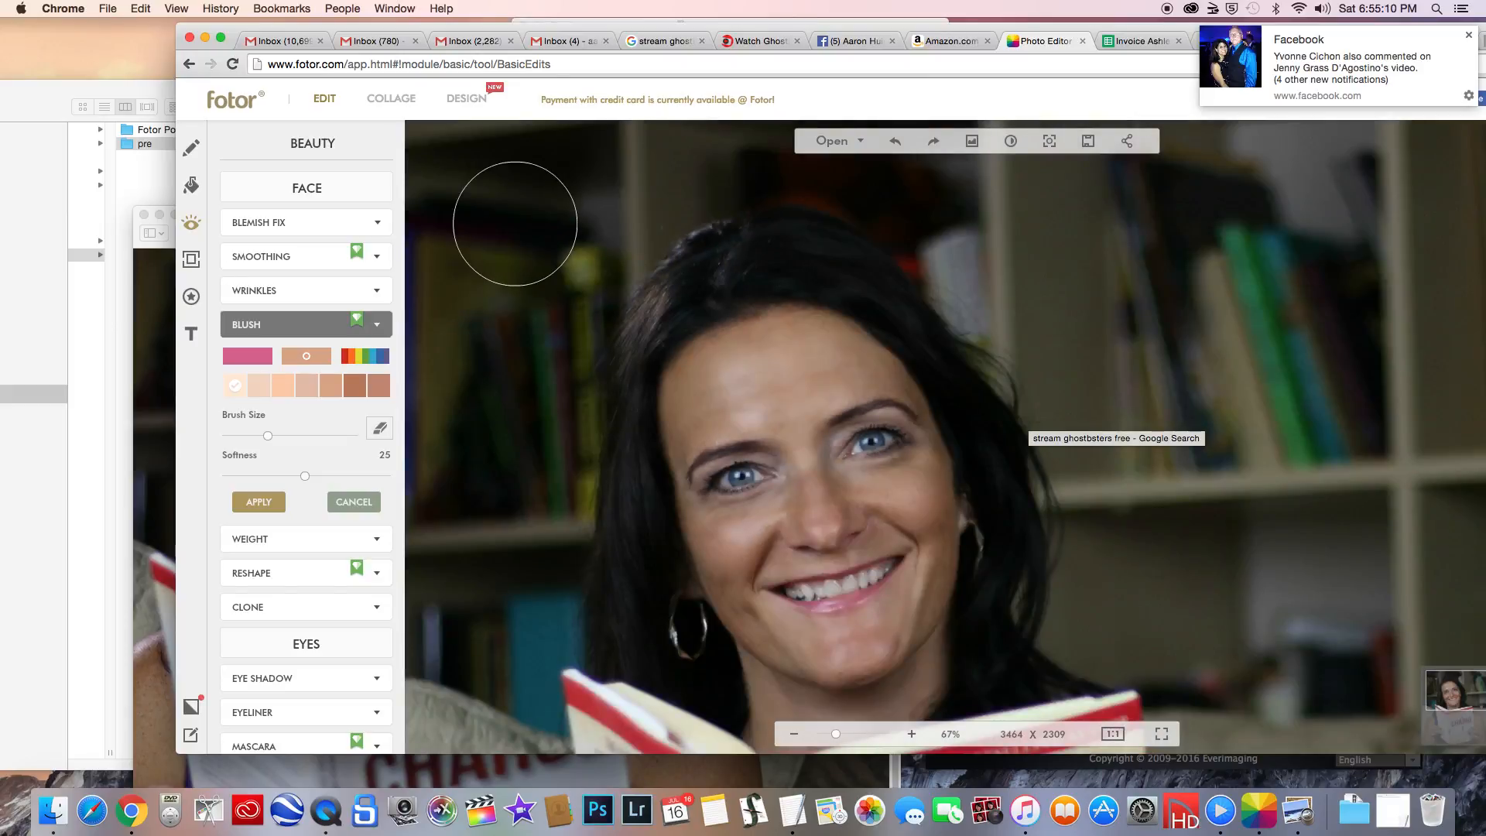